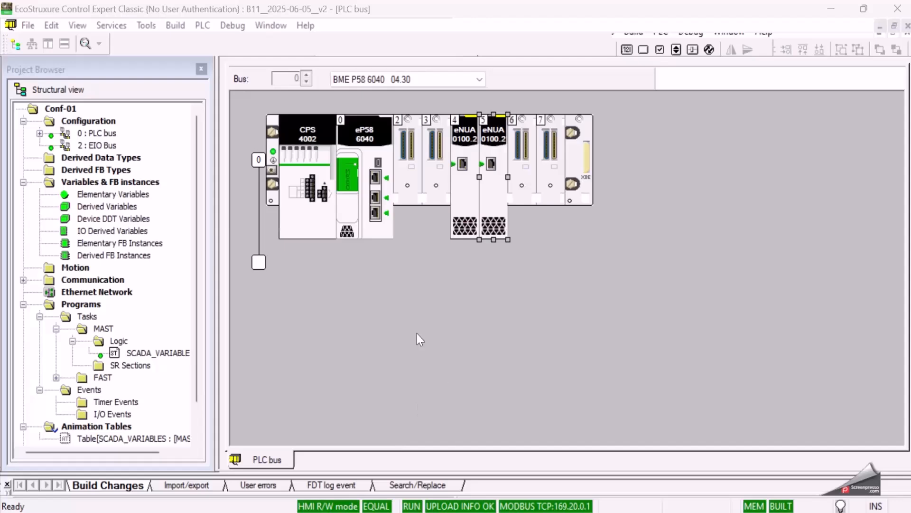
Point out the rack's CPU and the two BME NUA 0100.2 modules in slots 4 and 5.
left_click(395, 313)
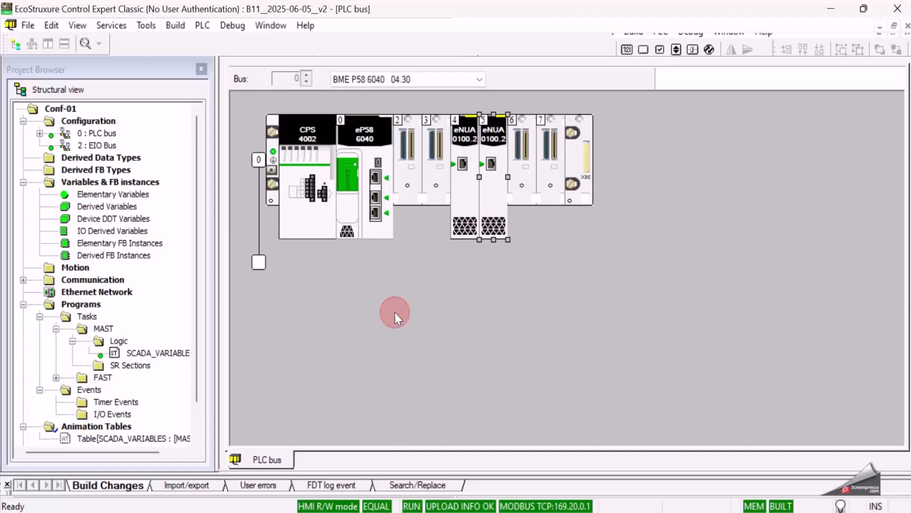
left_click(364, 139)
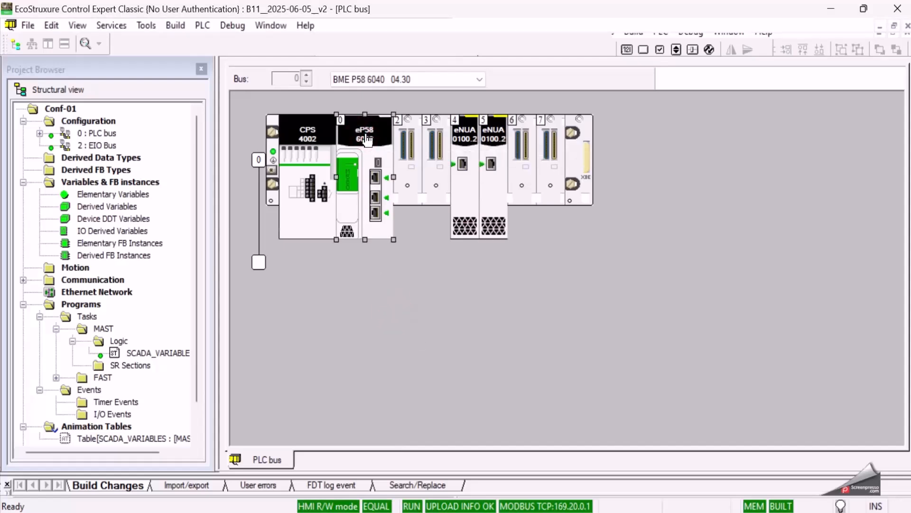
left_click(462, 176)
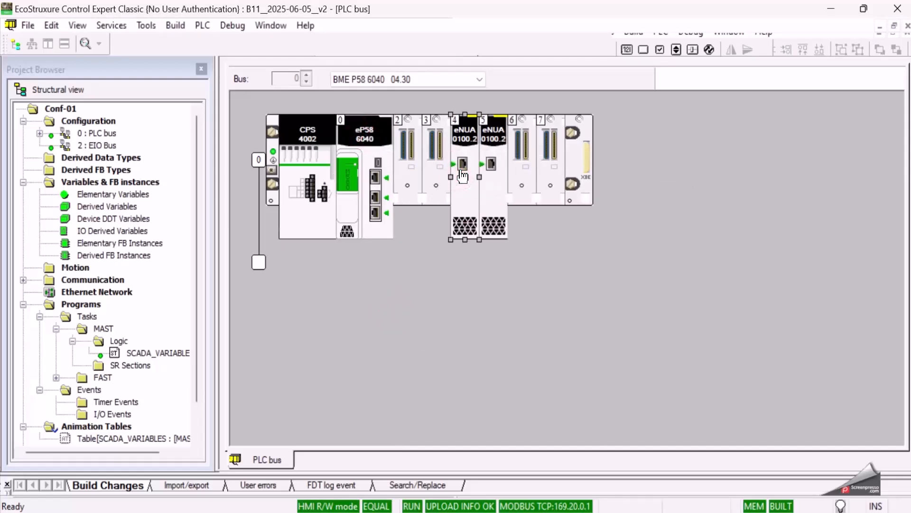
left_click(490, 195)
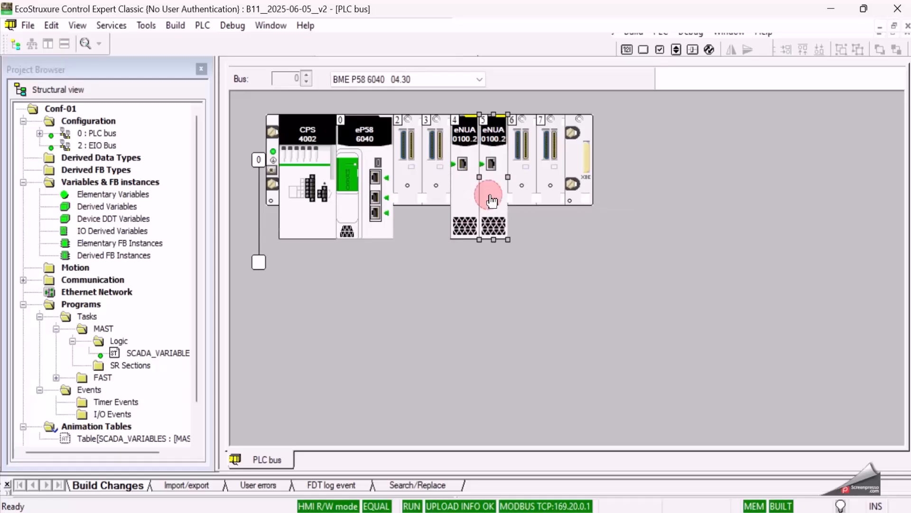
Look up the BME NUA 0100.2 among the communication devices offered for empty slot 6, without adding it.
double_click(527, 169)
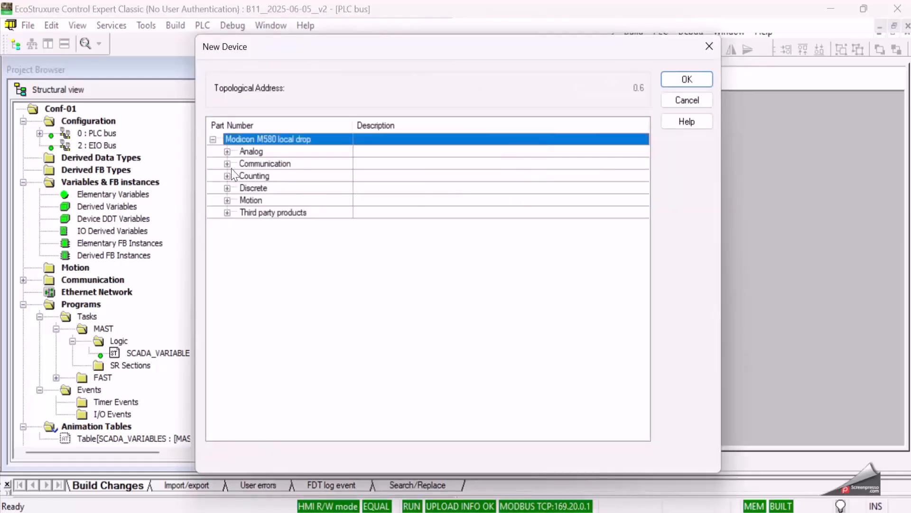
left_click(226, 164)
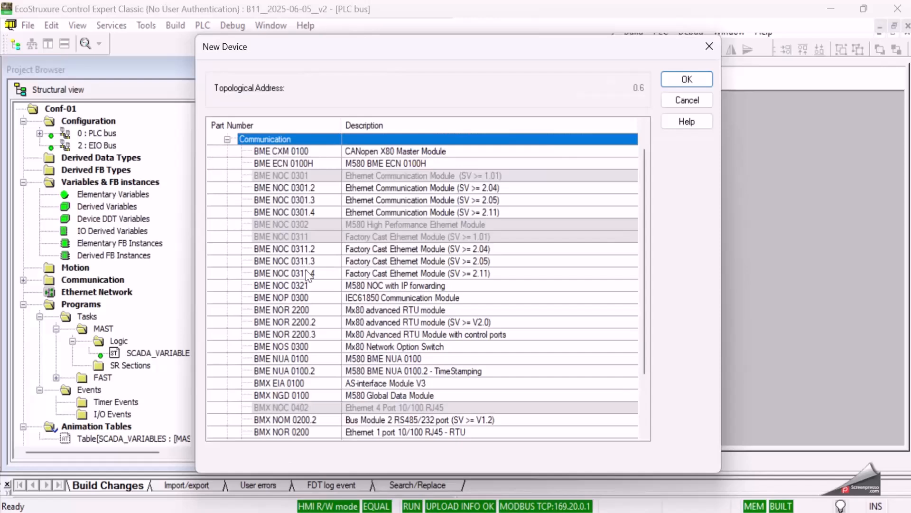
left_click(512, 376)
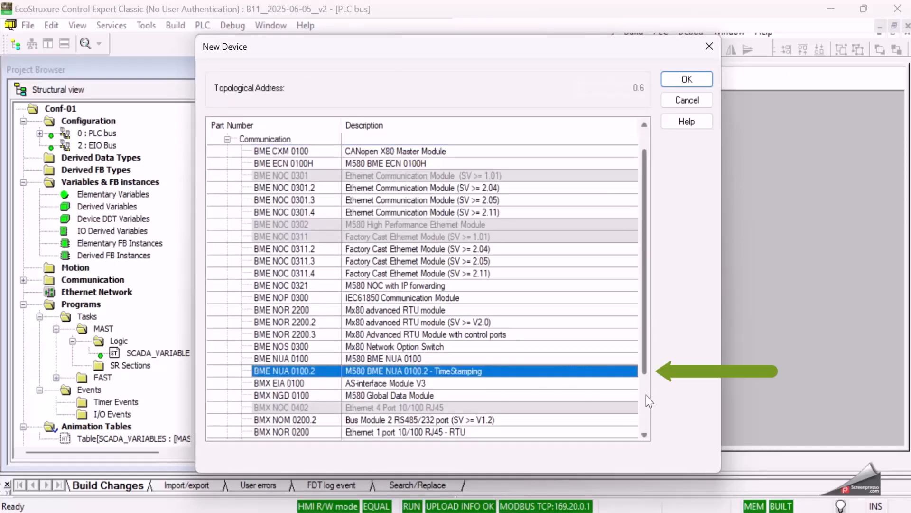
left_click(693, 103)
left_click(579, 301)
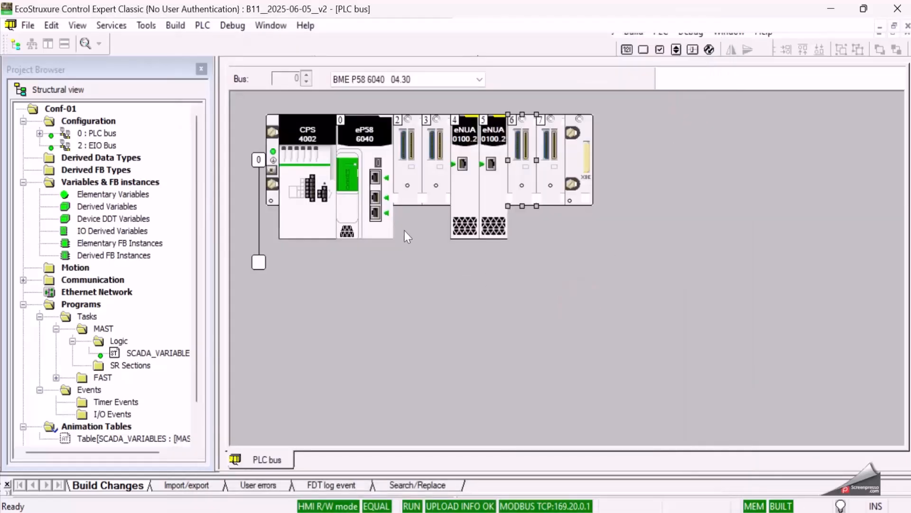
Examine the IP address configuration of the CPU's embedded Ethernet communicator head.
left_click(375, 195)
double_click(374, 194)
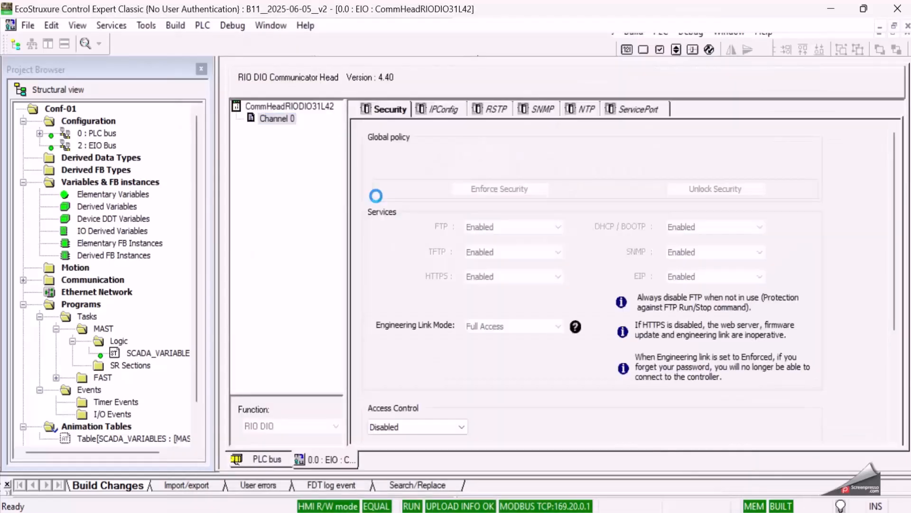
left_click(445, 110)
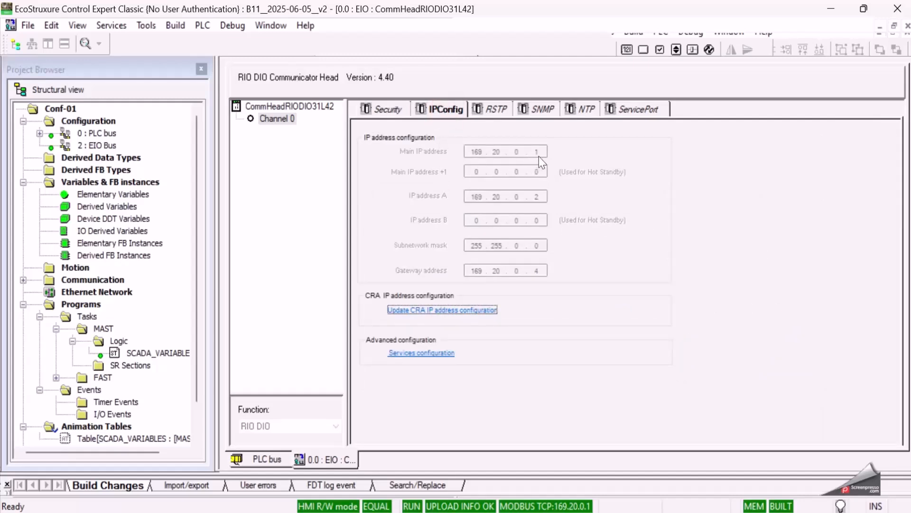
Examine the IP configuration of the BME NUA 0100.2 module in slot 4, including its control and backplane ports.
left_click(271, 460)
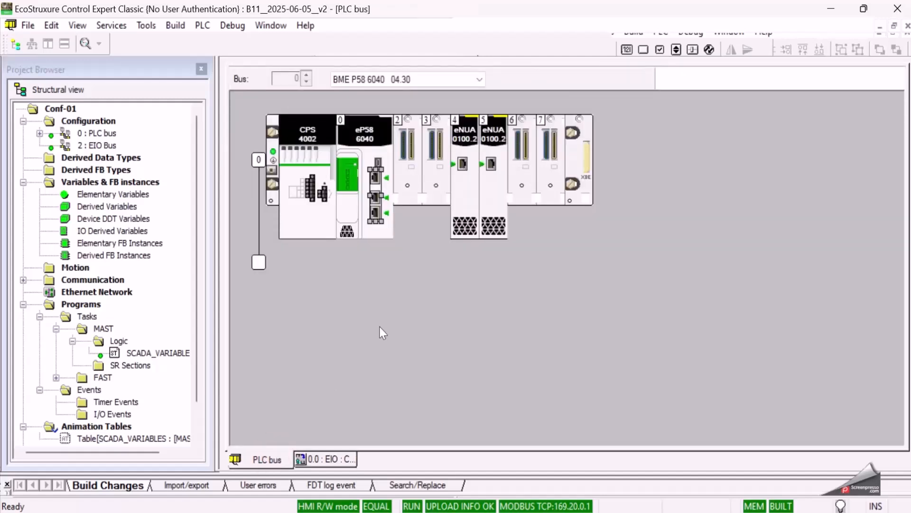
left_click(466, 202)
double_click(464, 199)
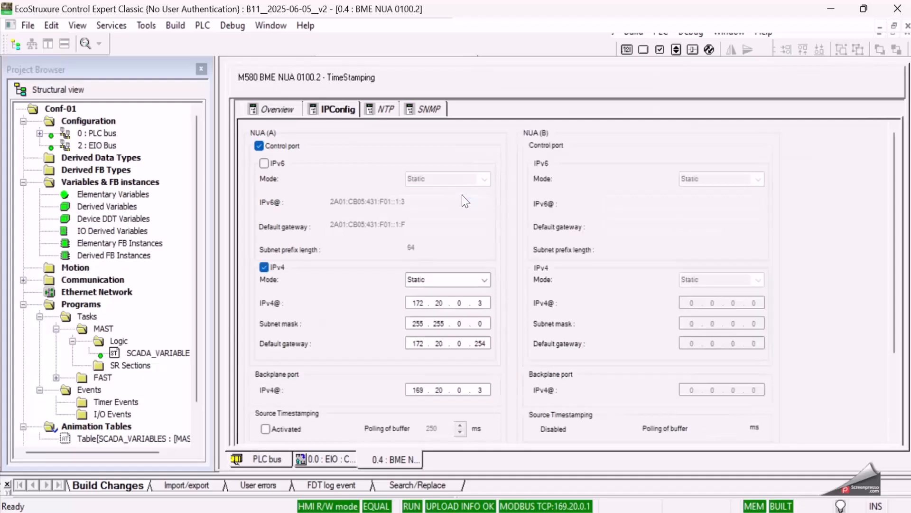
left_click(894, 232)
left_click_drag(894, 232, 896, 261)
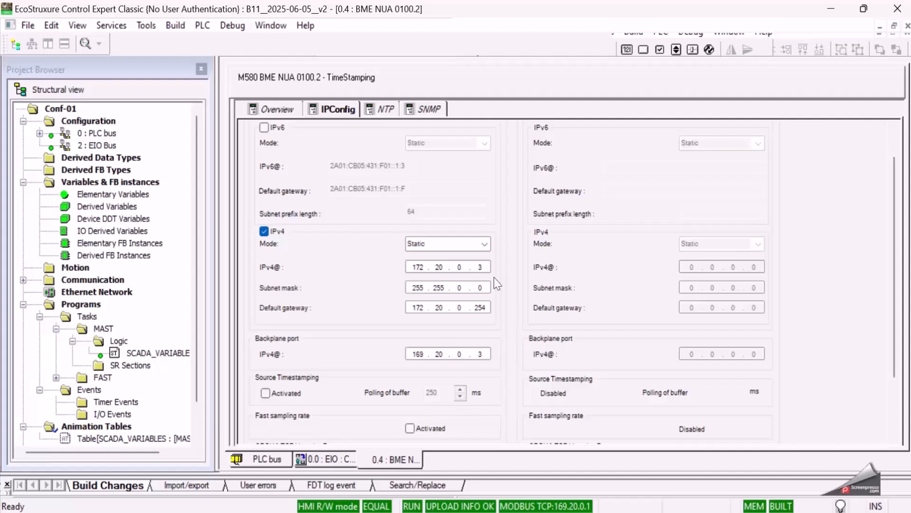
Examine the control port and backplane port IP settings of the BME NUA 0100.2 module in slot 5.
left_click(261, 460)
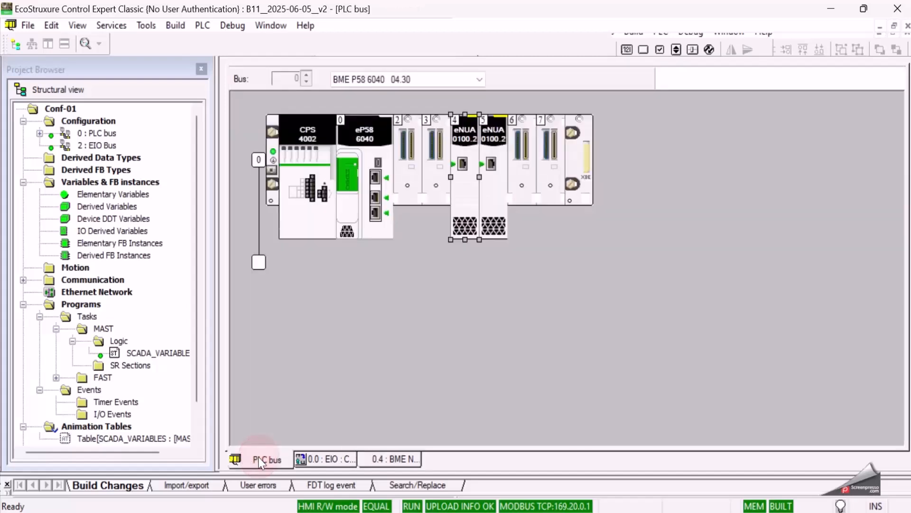
double_click(493, 194)
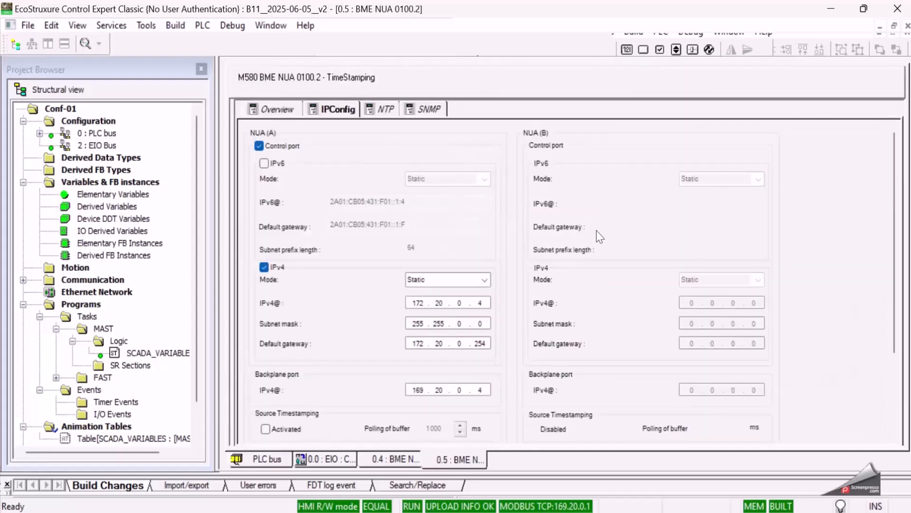
scroll(897, 240, "down", 3)
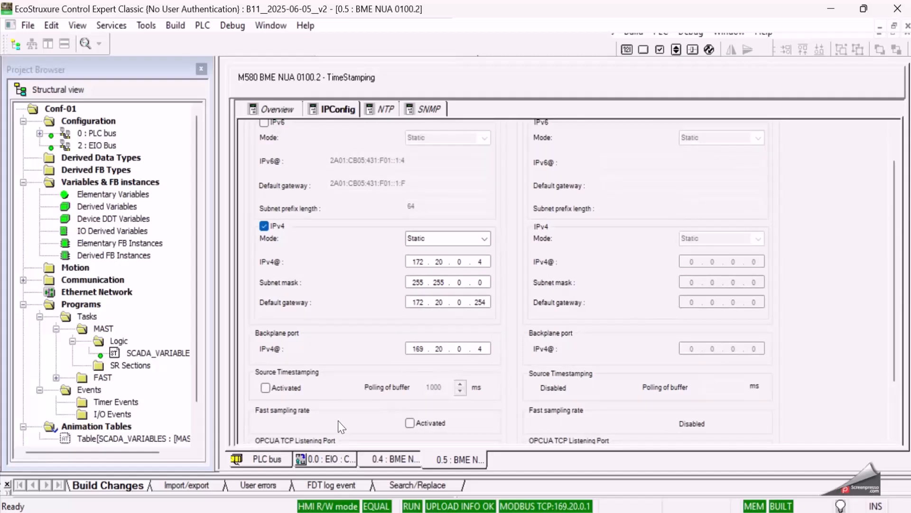
Review the structured text logic of the SCADA_VARIABLES section in the MAST task.
left_click(283, 459)
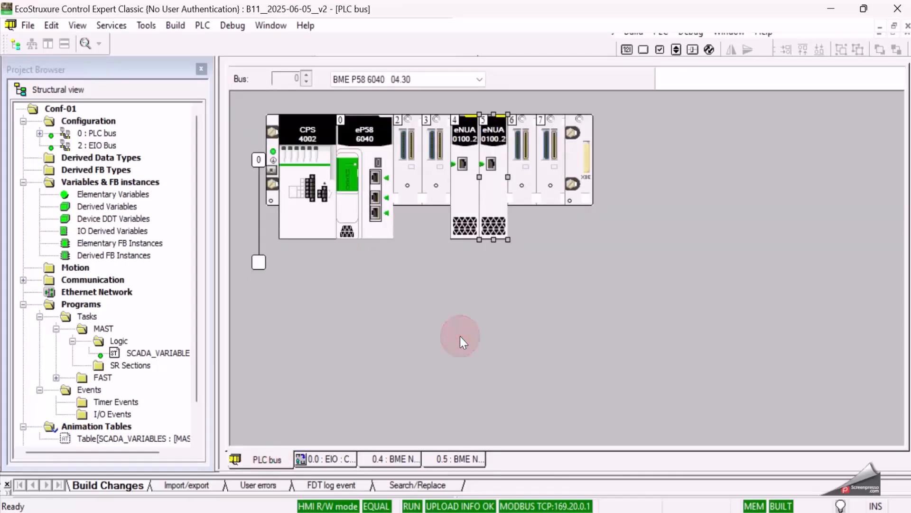
double_click(155, 353)
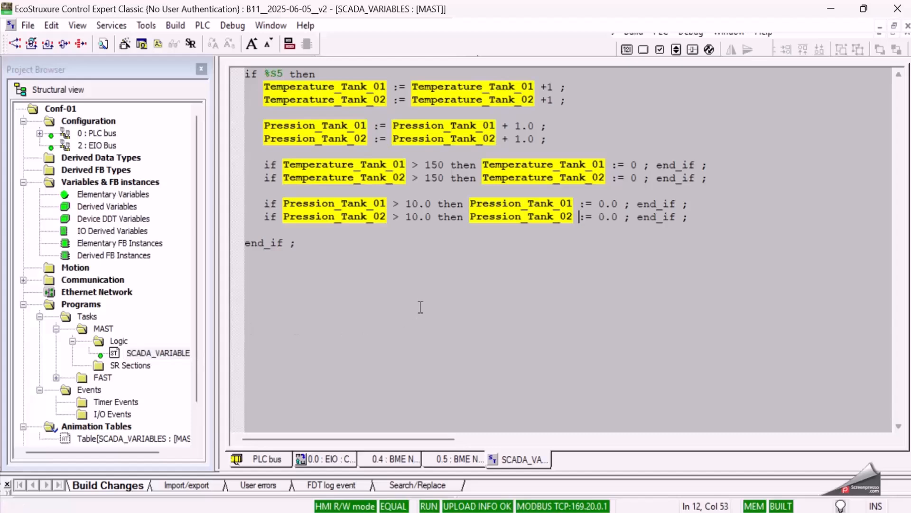
left_click(419, 305)
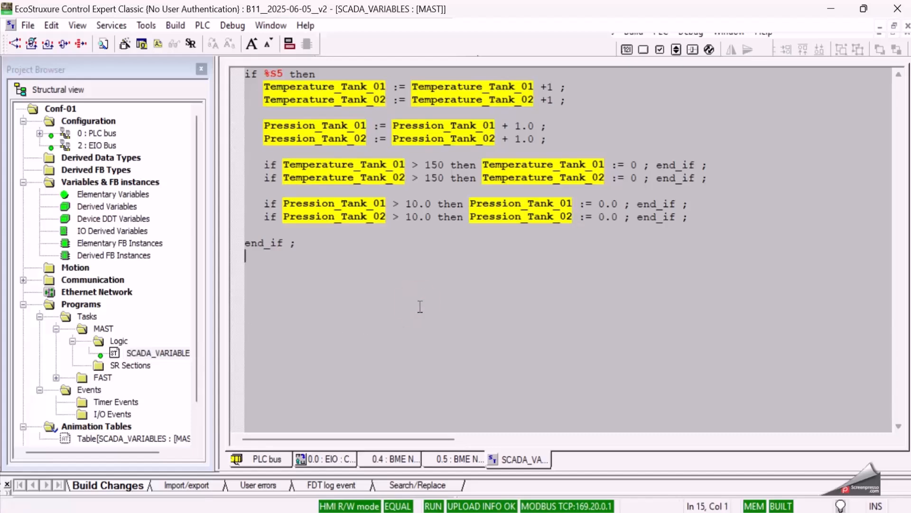
List all elementary variables by setting the name filter to *, and widen the Name column to show full names.
double_click(129, 195)
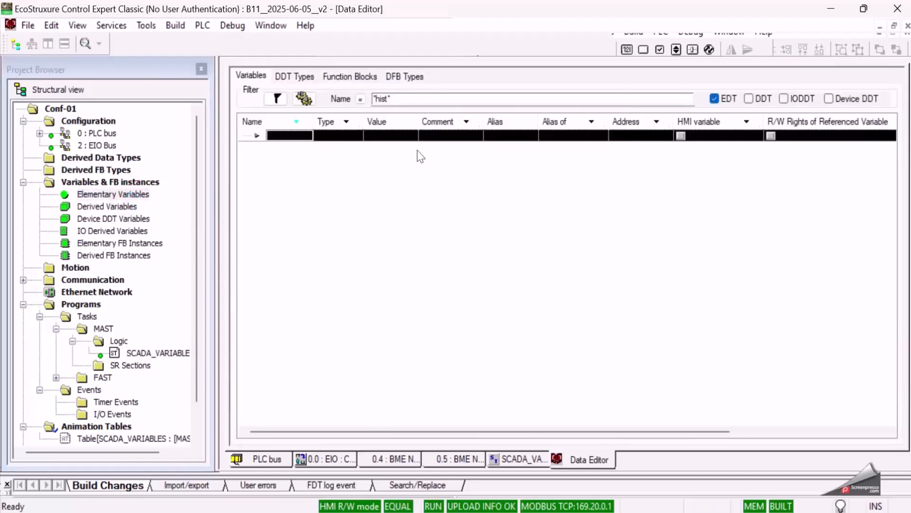
left_click(445, 99)
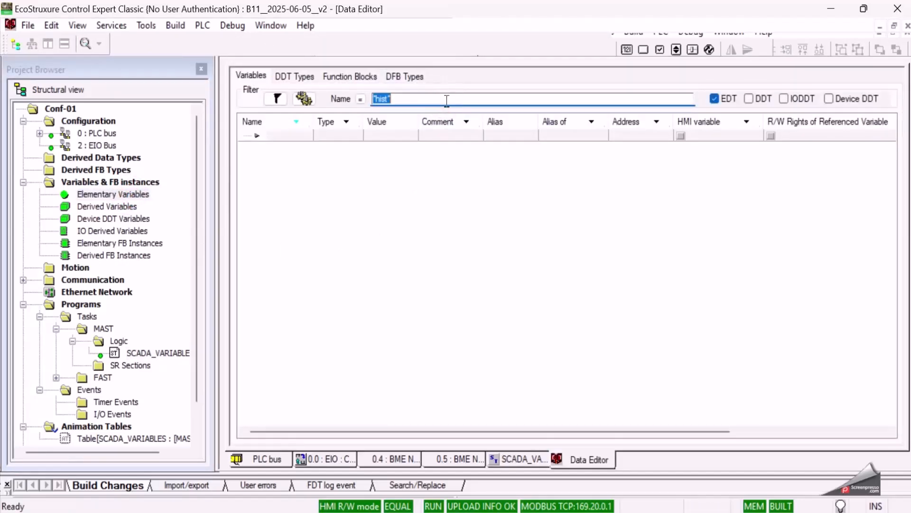
type("*")
key("Return")
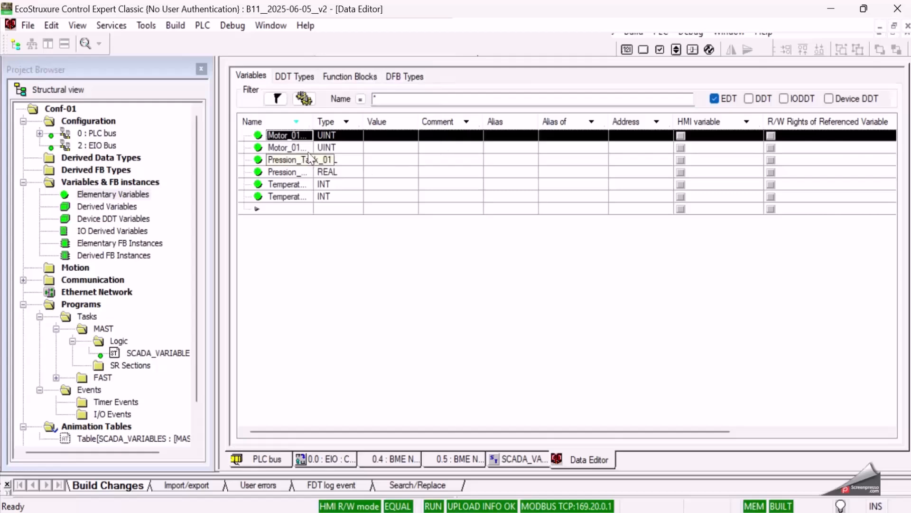
left_click_drag(314, 122, 409, 130)
left_click(373, 209)
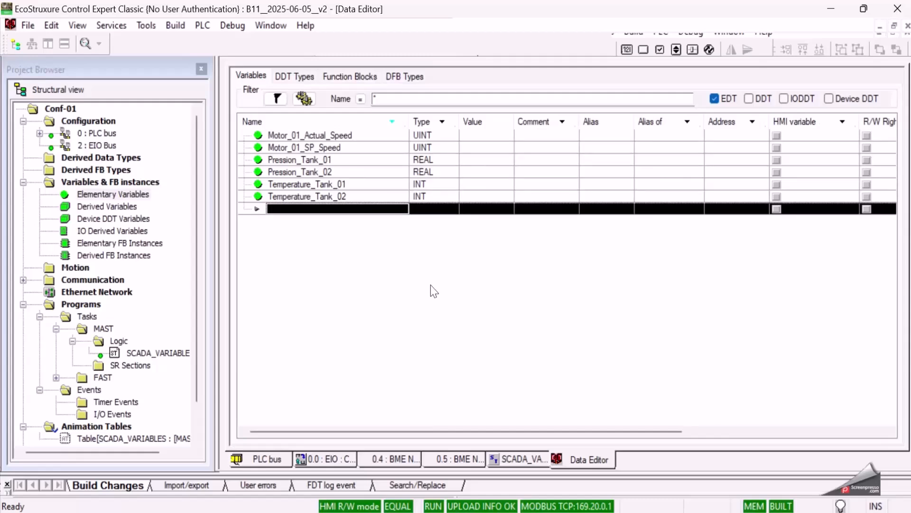
View the live tank and motor values on the SCADA VARIABLES operator screen.
scroll(146, 352, "down", 1)
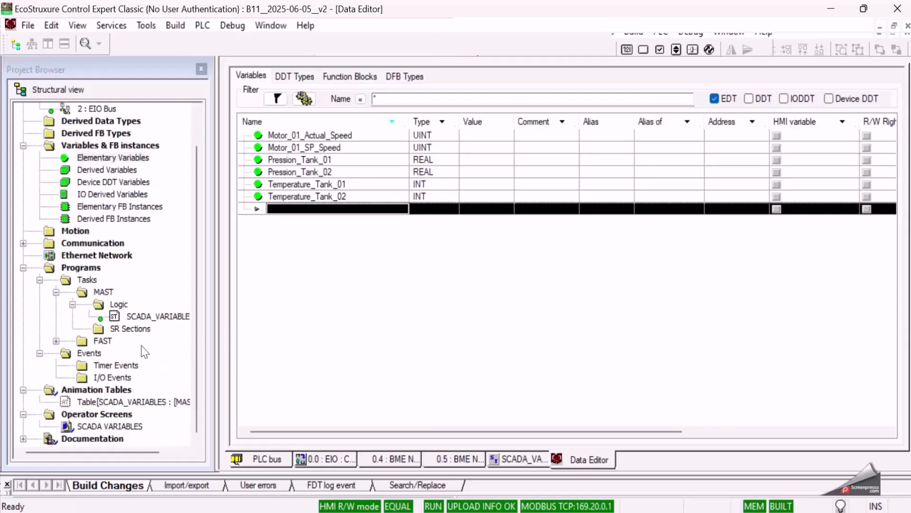
double_click(126, 425)
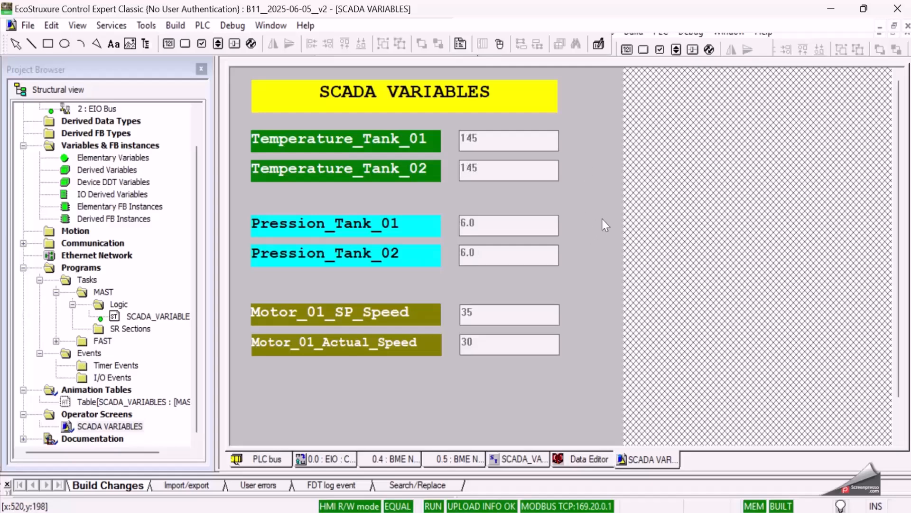
Check the Conf-01 project settings for build messages, project autosaving and PLC embedded data, including the data dictionary option.
left_click(201, 121)
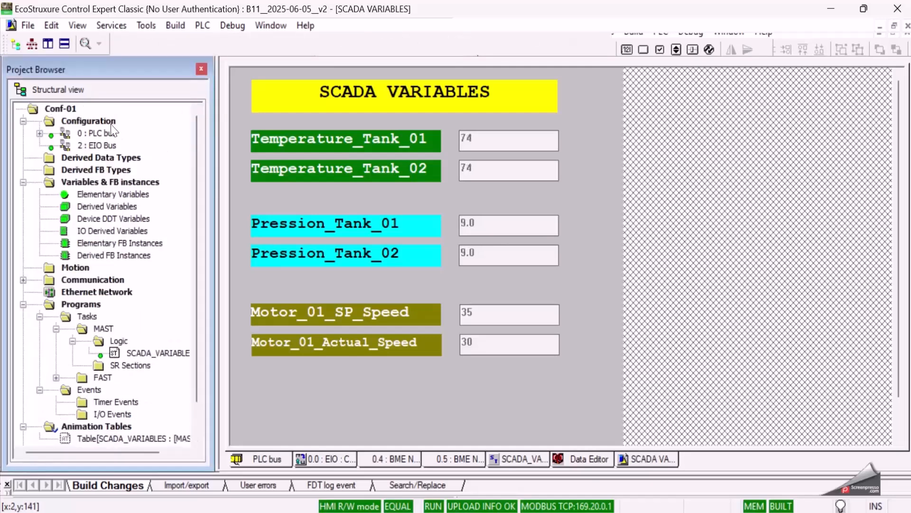
left_click(71, 108)
right_click(70, 107)
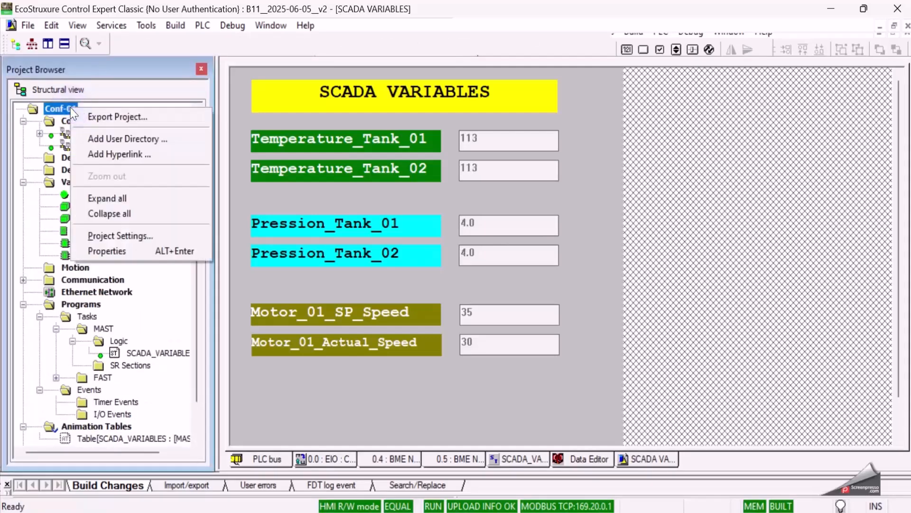
left_click(139, 237)
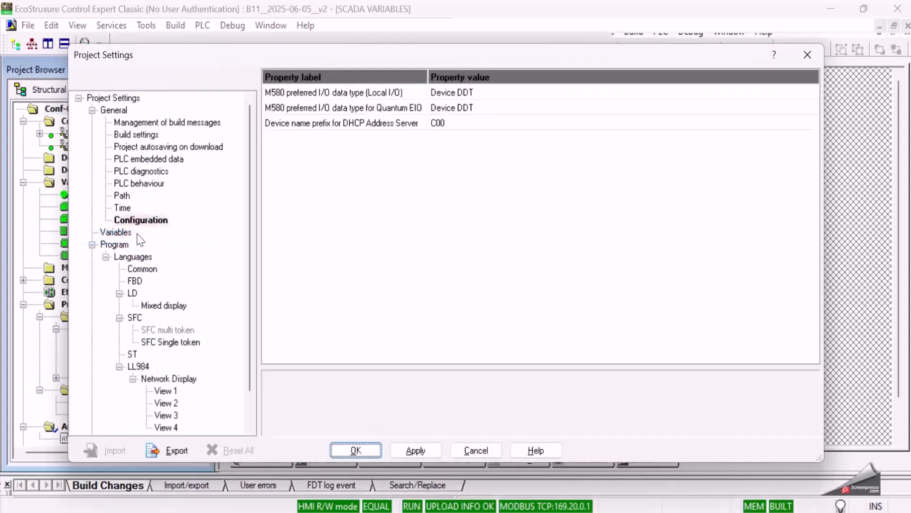
left_click(141, 124)
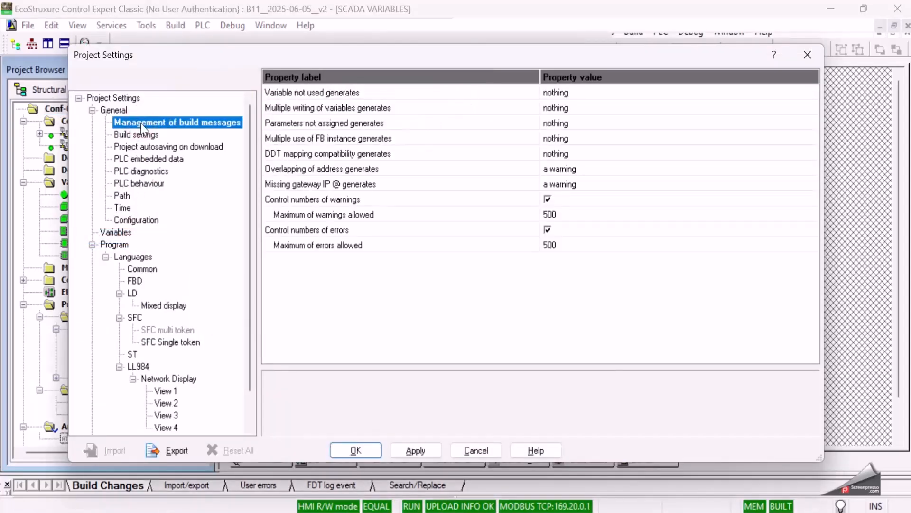
key("Down")
key("Down")
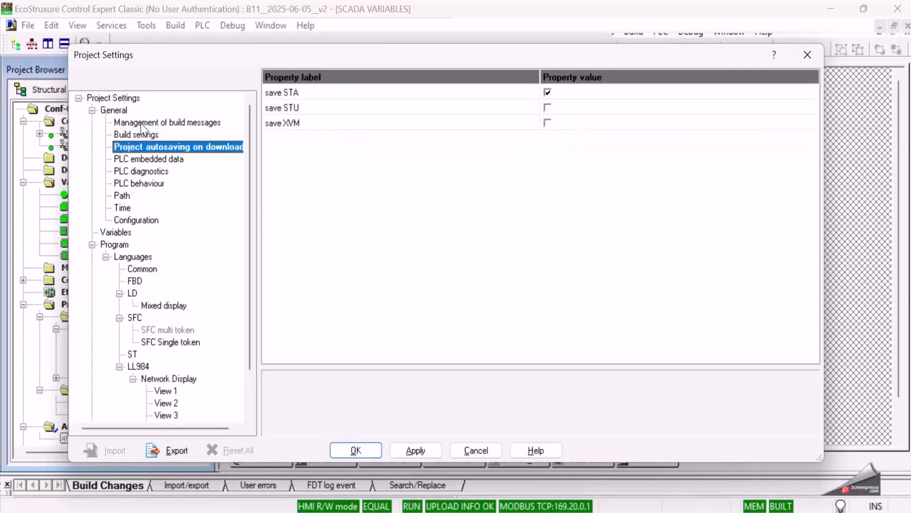
key("Down")
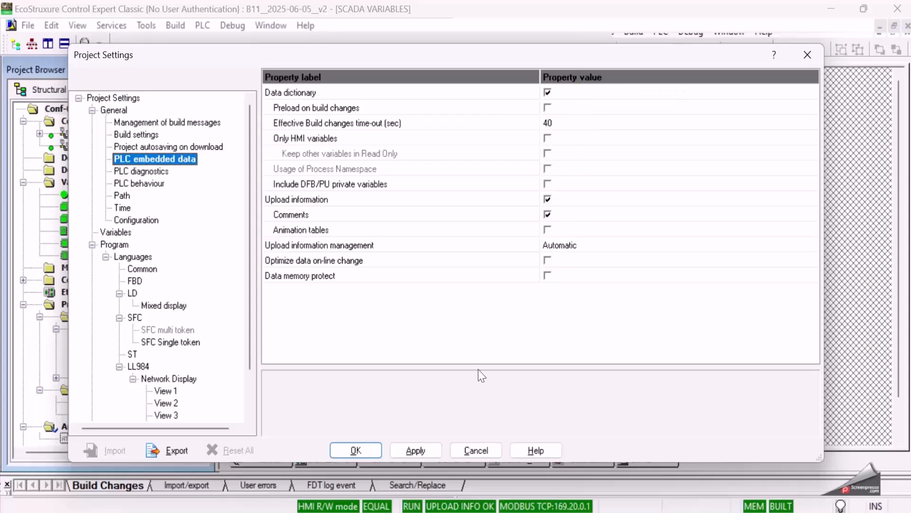
left_click(361, 449)
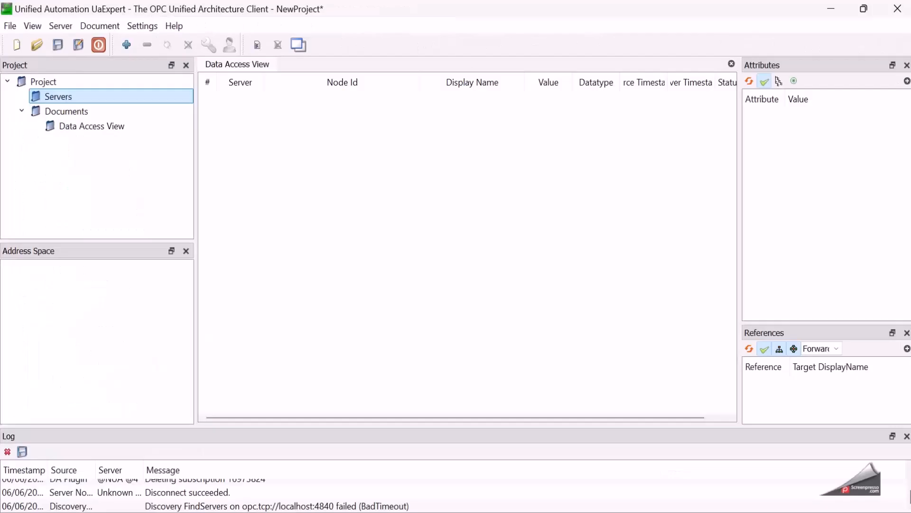
left_click(281, 258)
left_click(281, 258)
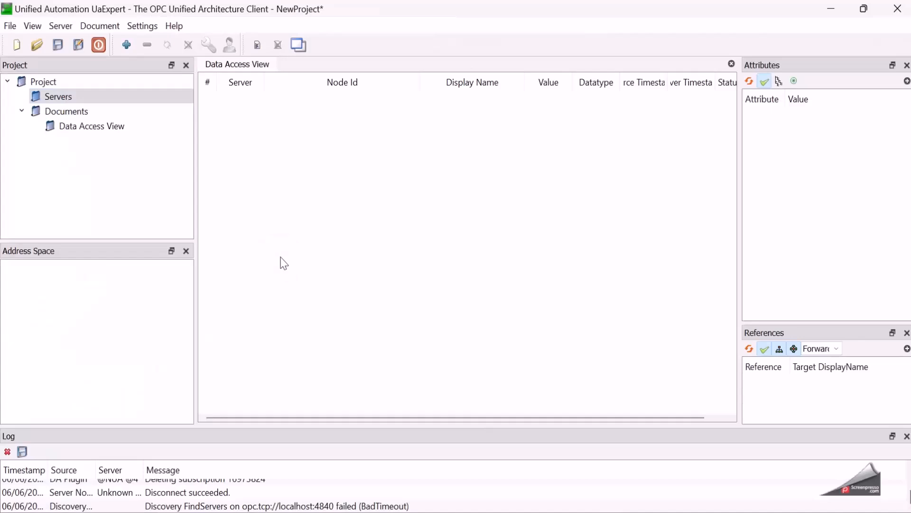
left_click(280, 257)
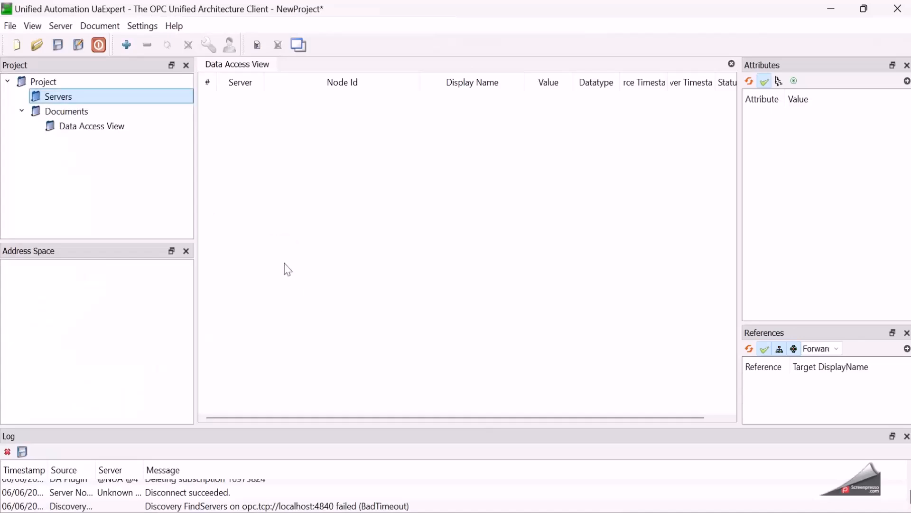
left_click(280, 257)
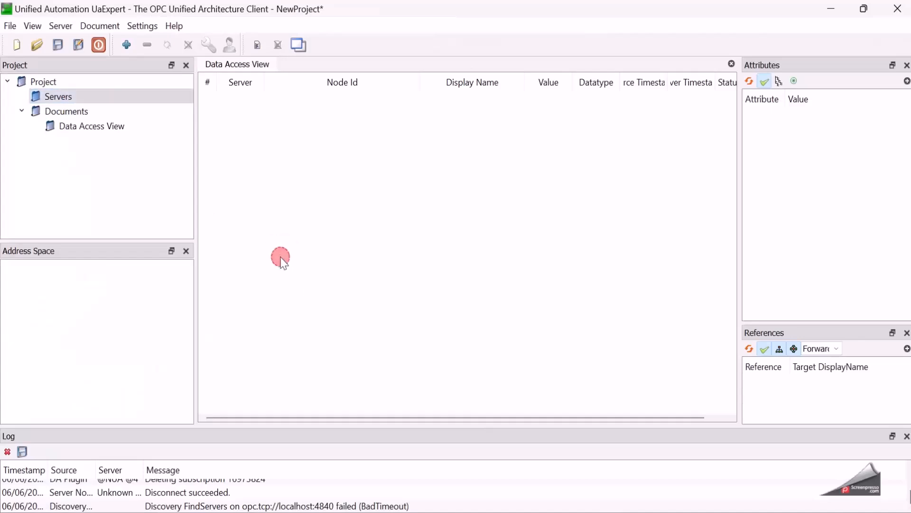
Add the server URL opc.tcp://172.20.0.4:4840 under Custom Discovery in a new server configuration.
left_click(127, 47)
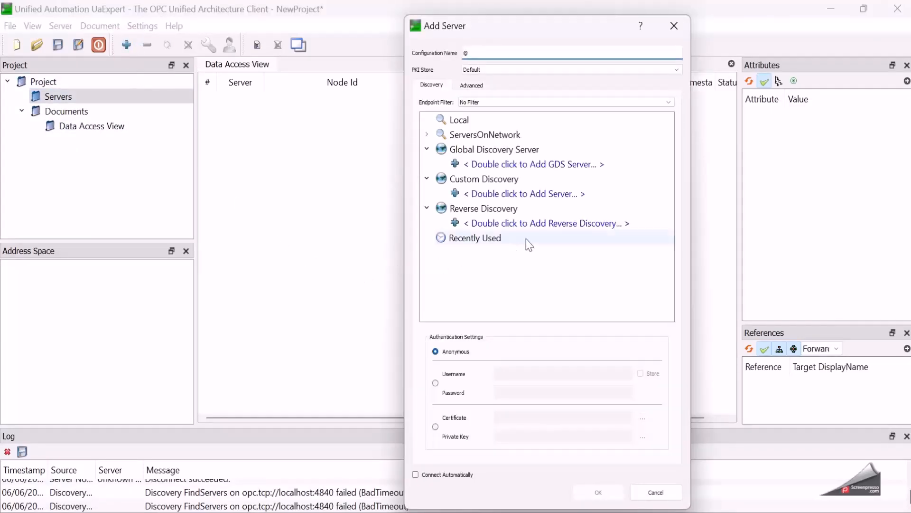
left_click(586, 196)
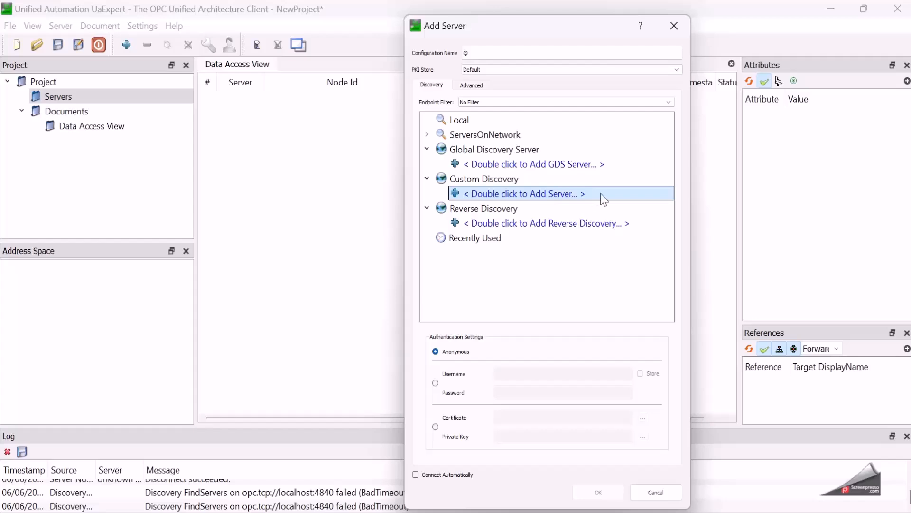
double_click(601, 194)
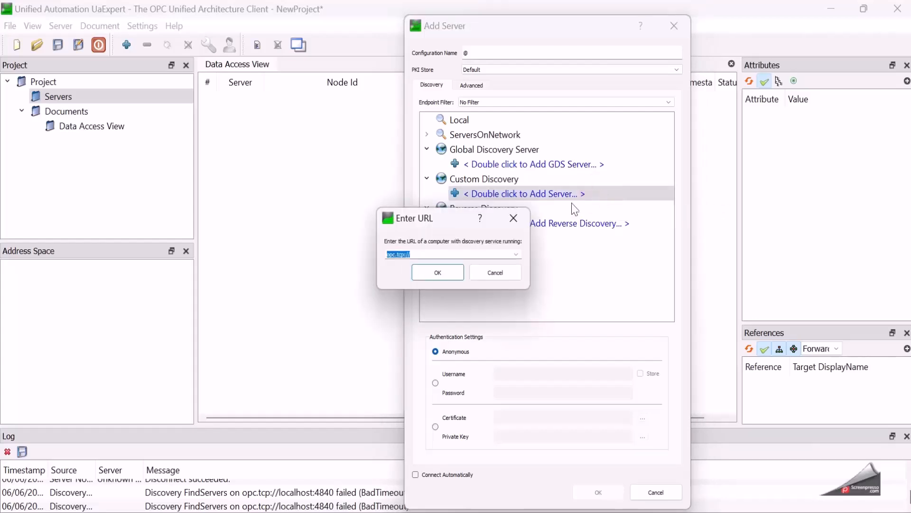
left_click(470, 254)
left_click(448, 273)
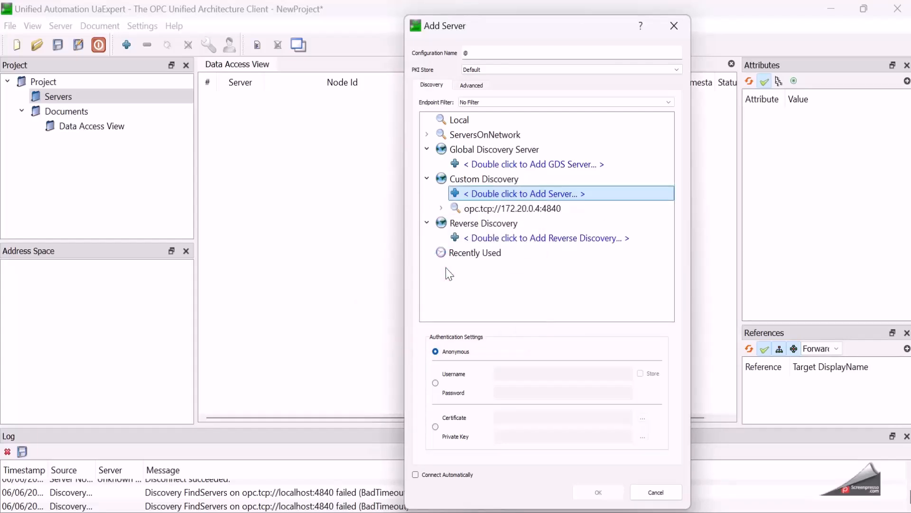
Add bmenua-server from the discovered URL using its None - None (uatcp-uasc-uabinary) endpoint with anonymous authentication, and connect to it.
left_click(522, 209)
left_click(542, 223)
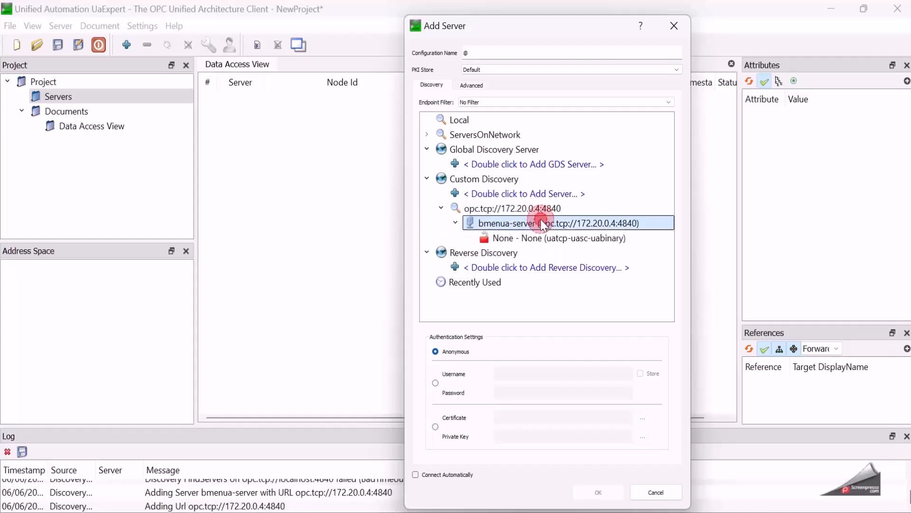
left_click(580, 238)
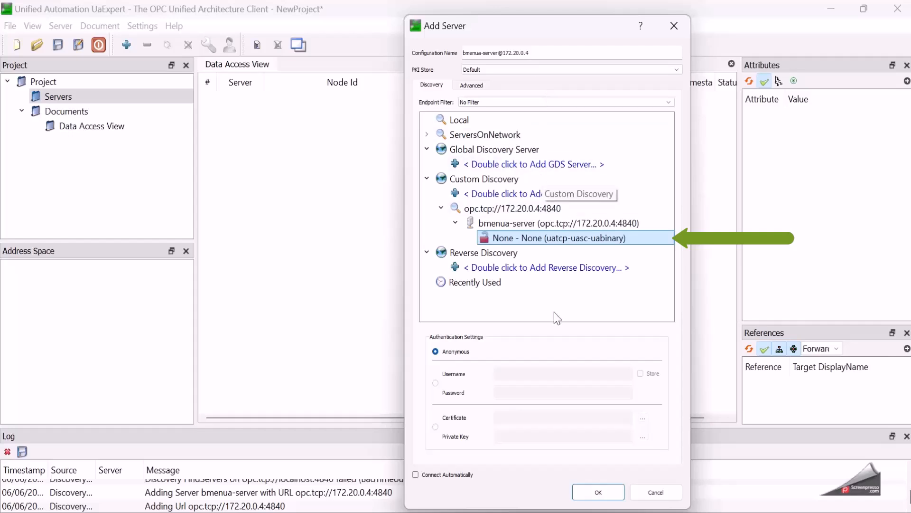
left_click(594, 494)
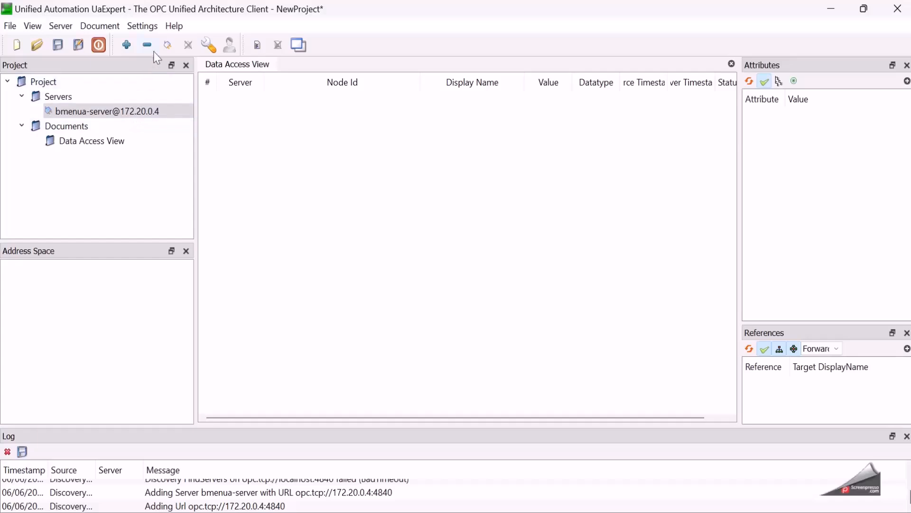
left_click(166, 46)
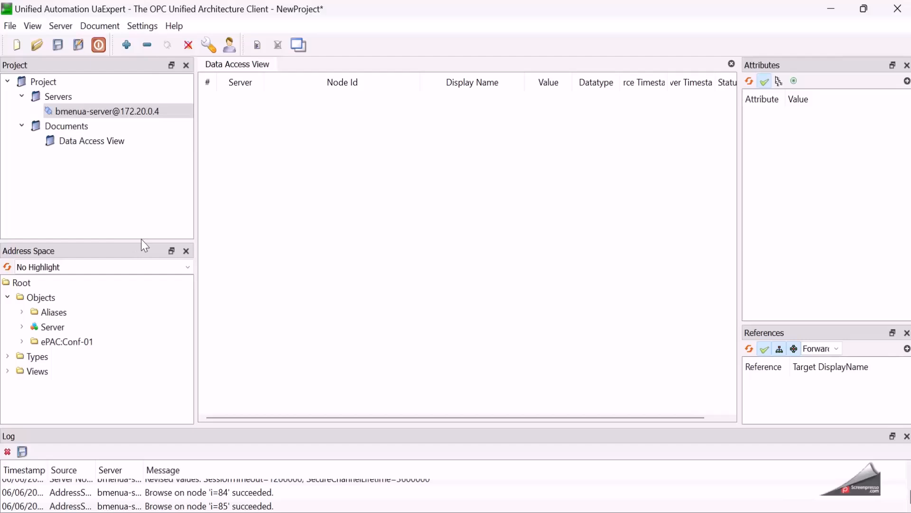
Enlarge the Address Space area and compare the ePAC:Conf-01 node with the project name in Control Expert.
left_click_drag(143, 242, 144, 175)
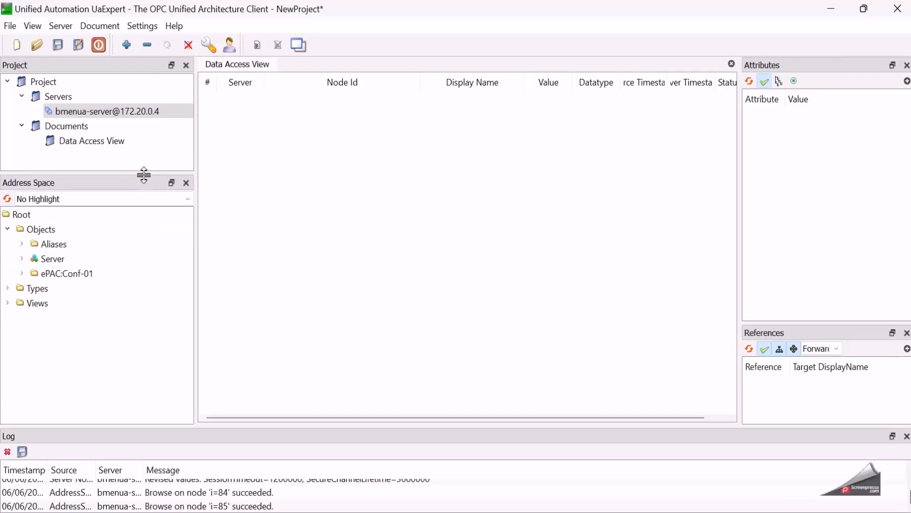
left_click(95, 273)
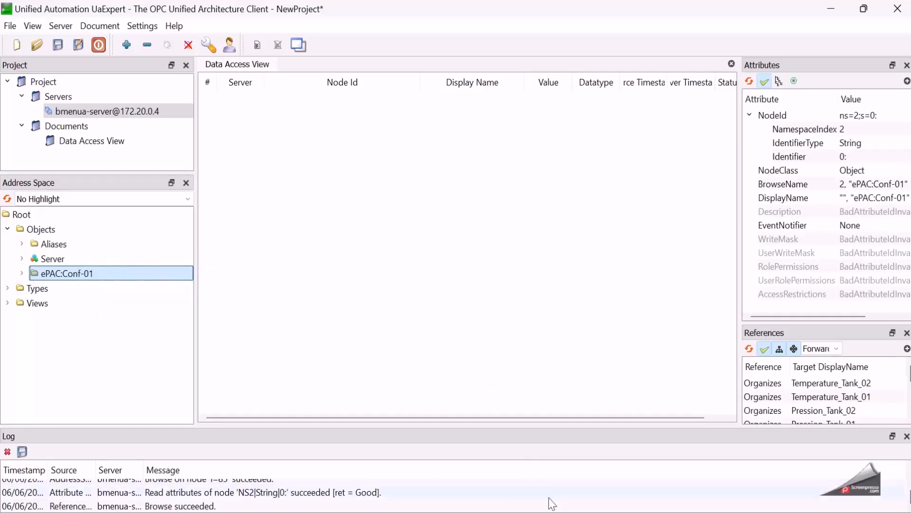
left_click(579, 512)
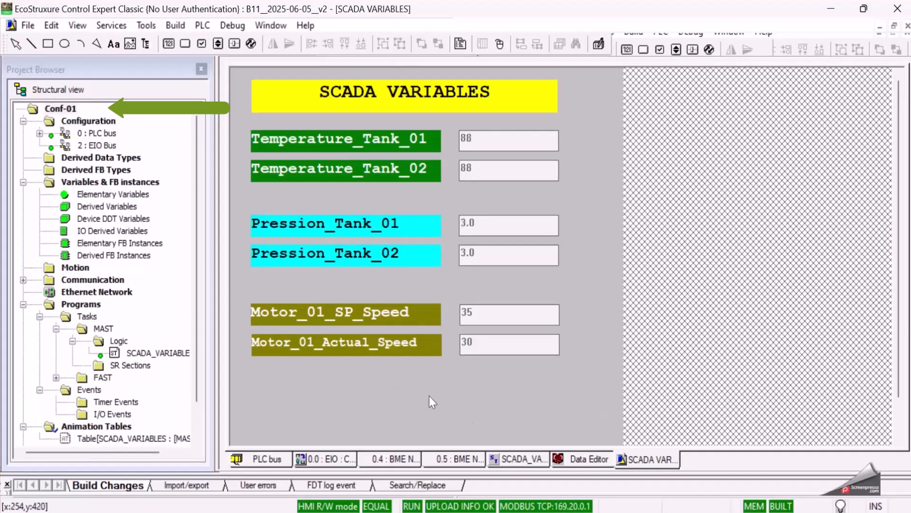
left_click(616, 511)
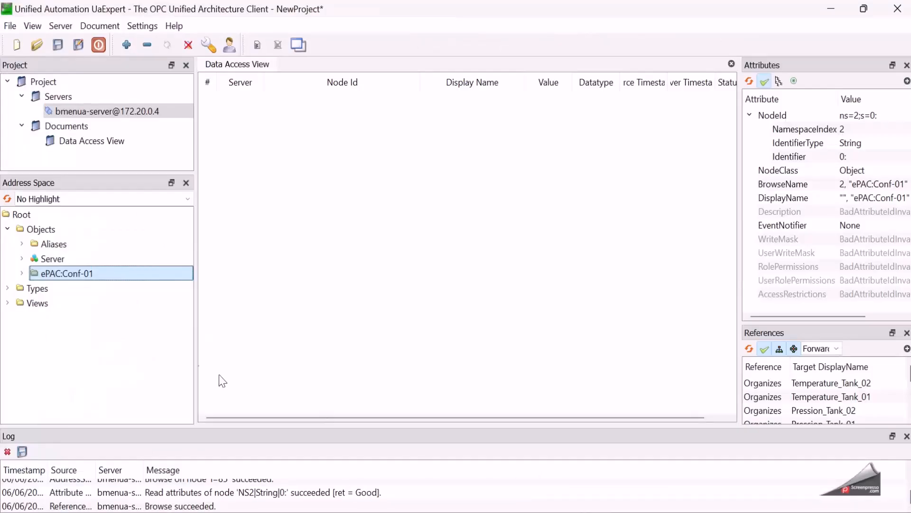
Add the motor speed, Pression_Tank and Temperature_Tank variables of ePAC:Conf-01 to the Data Access View, and close the Attributes and References panes.
left_click(22, 274)
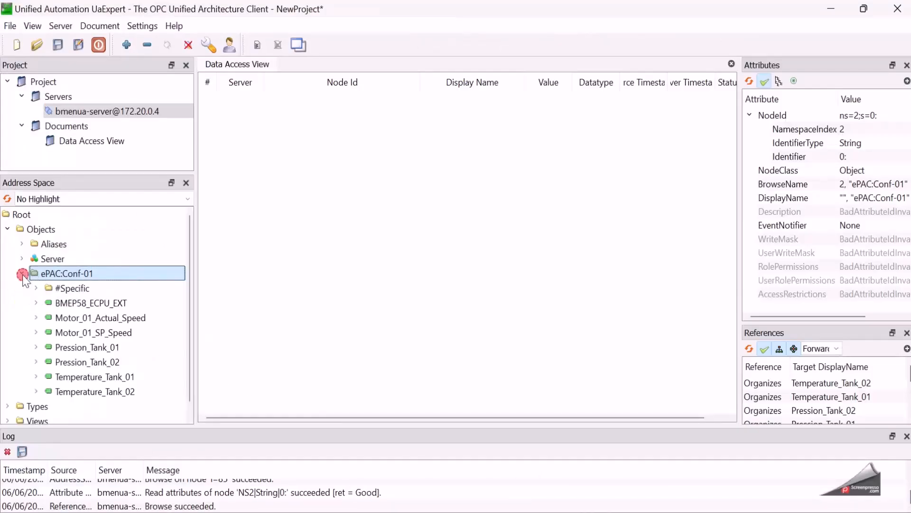
left_click(131, 317)
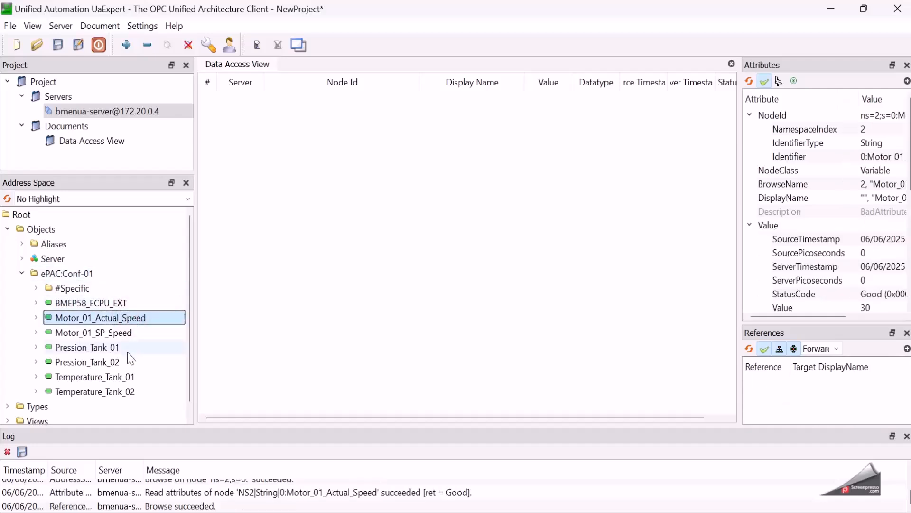
left_click(135, 392, "shift")
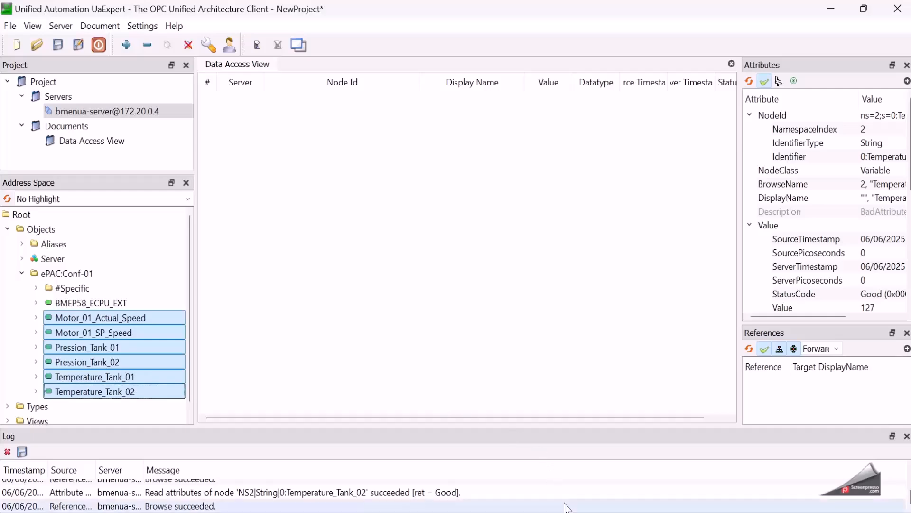
mouse_move(585, 509)
left_click(557, 483)
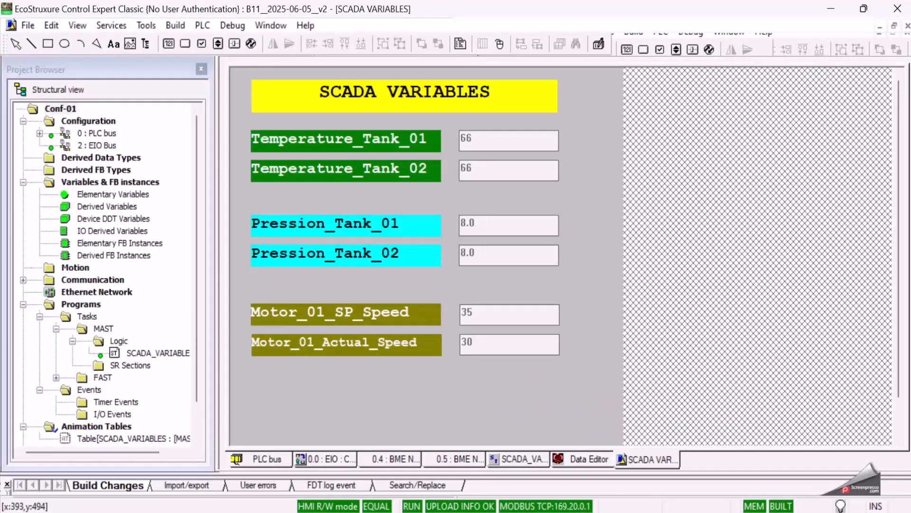
left_click(581, 463)
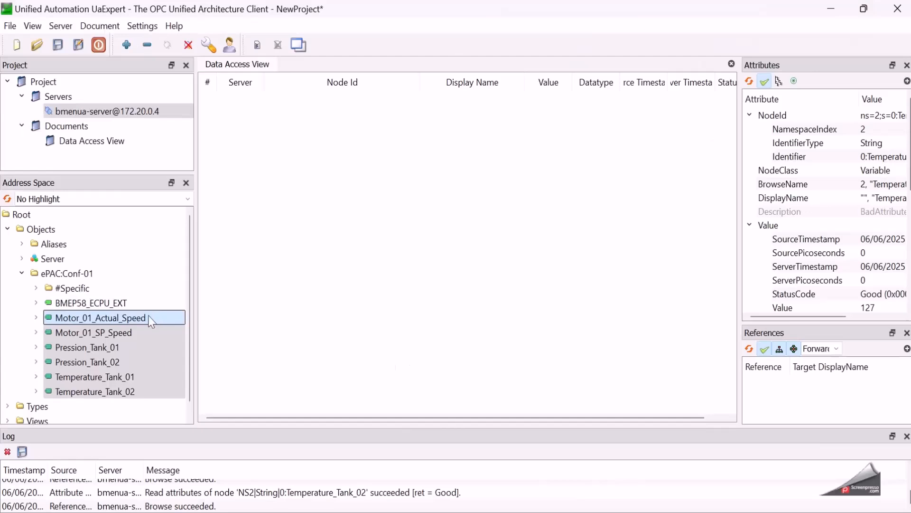
left_click_drag(151, 321, 501, 200)
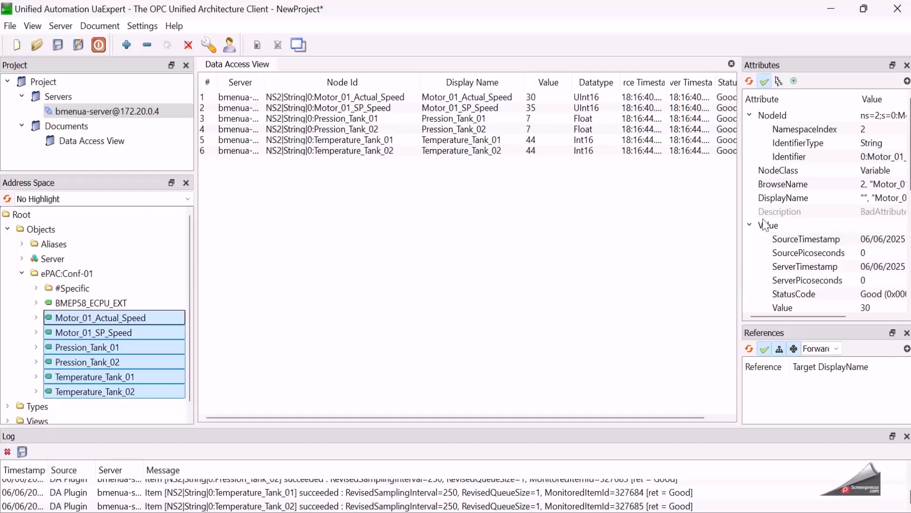
left_click(907, 65)
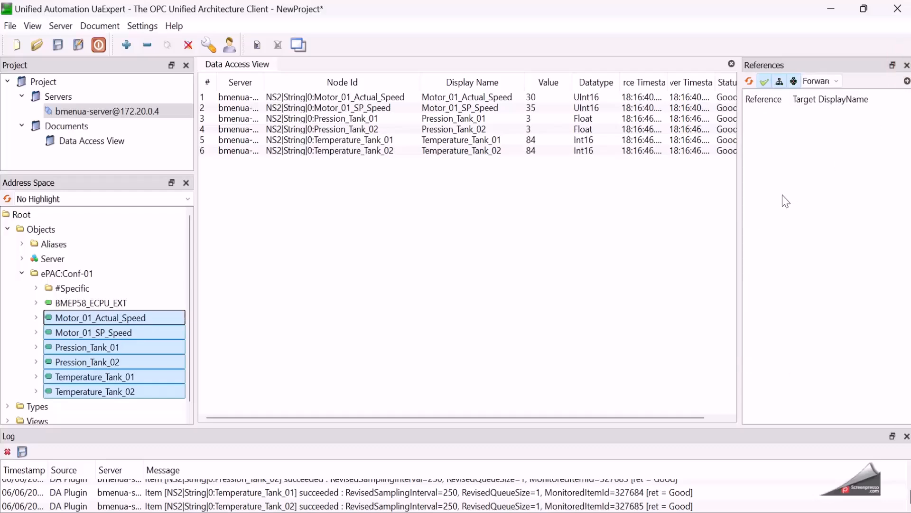
left_click(907, 65)
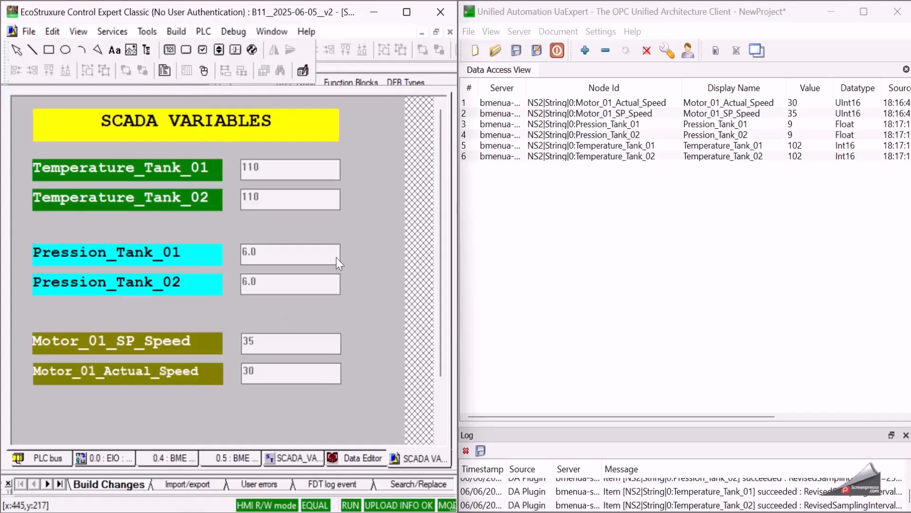
In Control Expert, enable variable modification on the SCADA VARIABLES operator screen and set Motor_01_SP_Speed to 45.
left_click(307, 75)
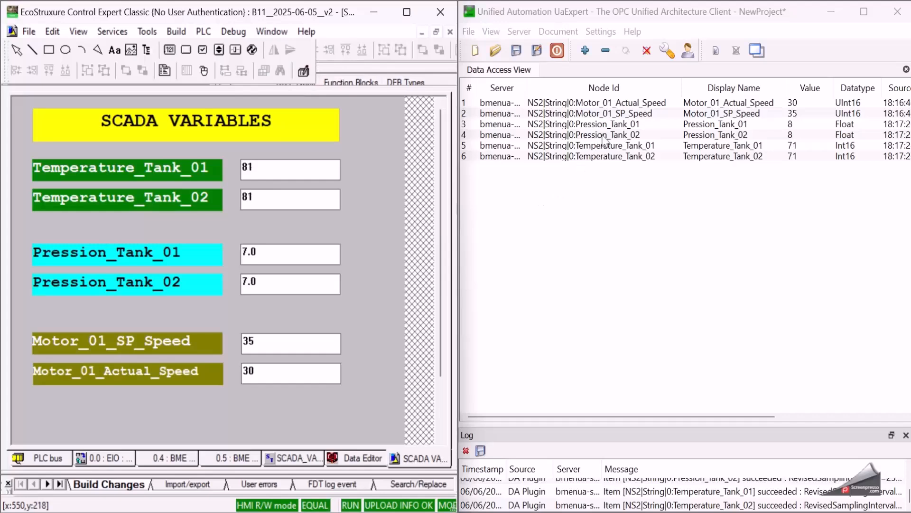
left_click(318, 354)
double_click(319, 353)
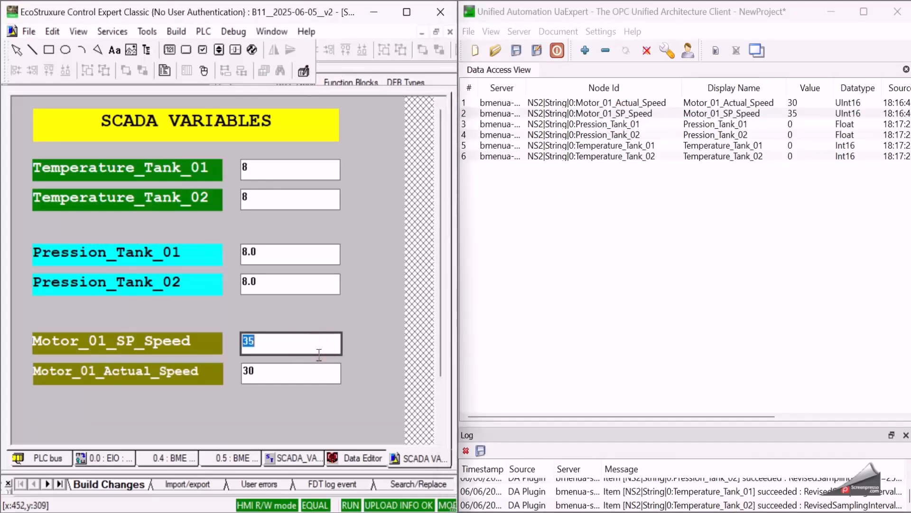
type("45")
key("Return")
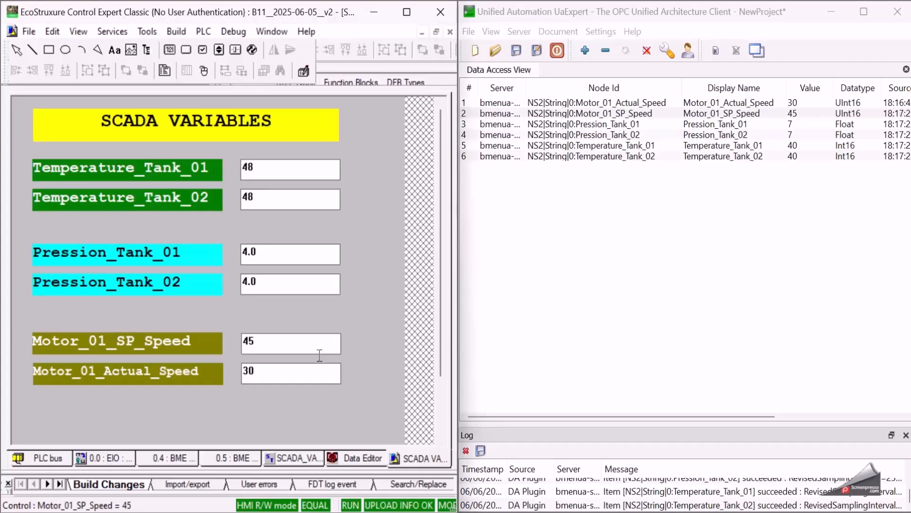
In UaExpert, write the value 50 to Motor_01_Actual_Speed in the Data Access View.
left_click(810, 105)
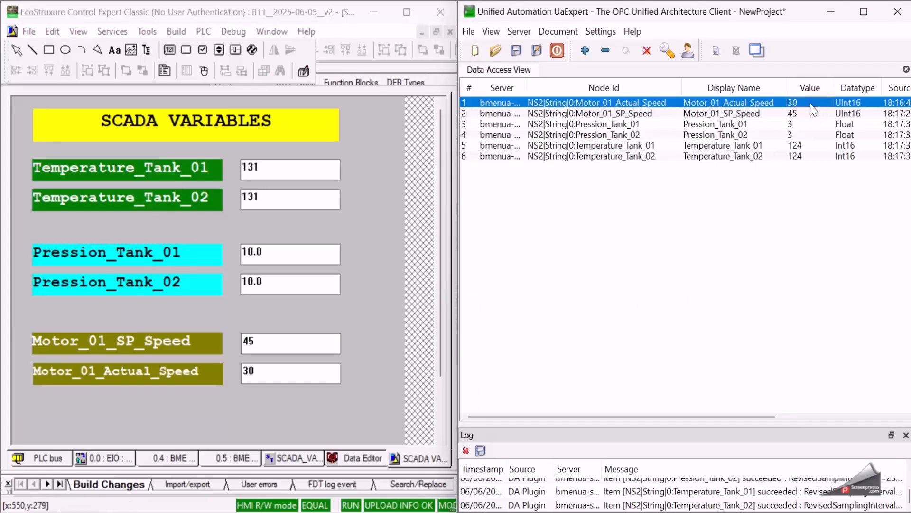
left_click(812, 105)
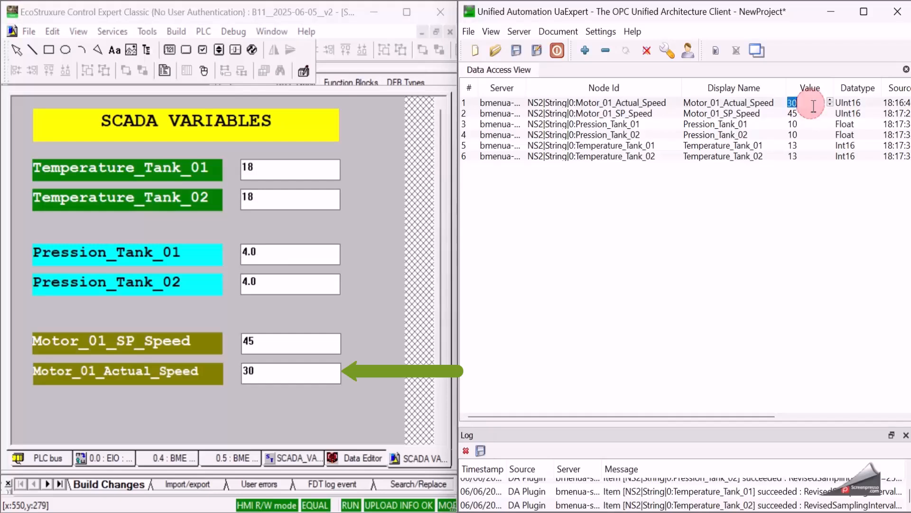
type("5")
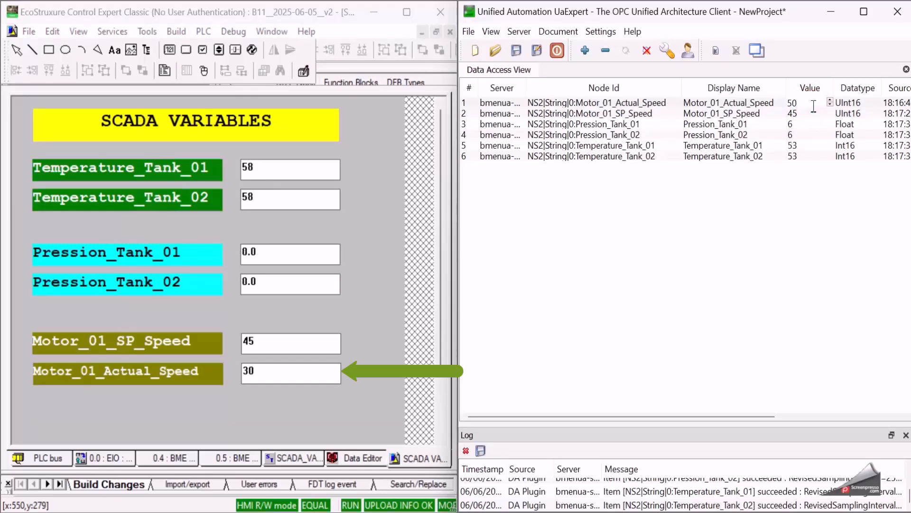
key("Return")
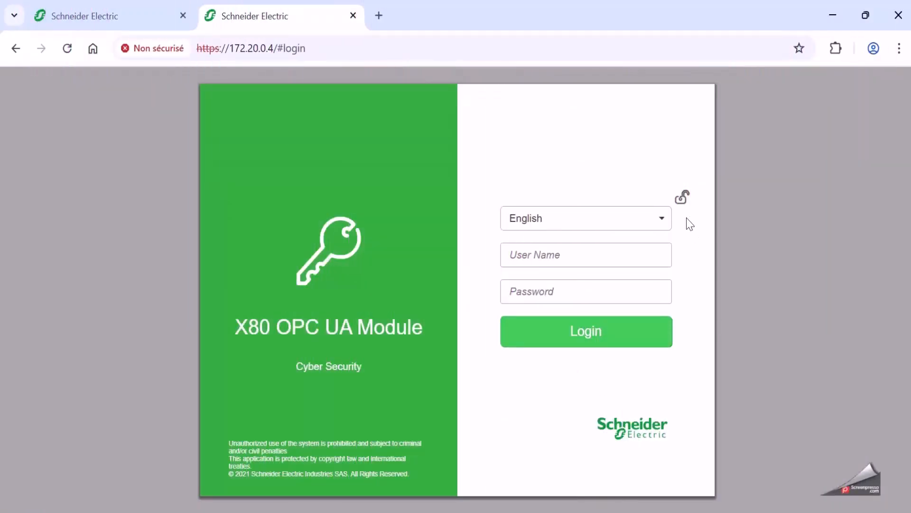
Log in to the X80 OPC UA Module web page as installer with the account password, and review its home page status.
left_click(593, 260)
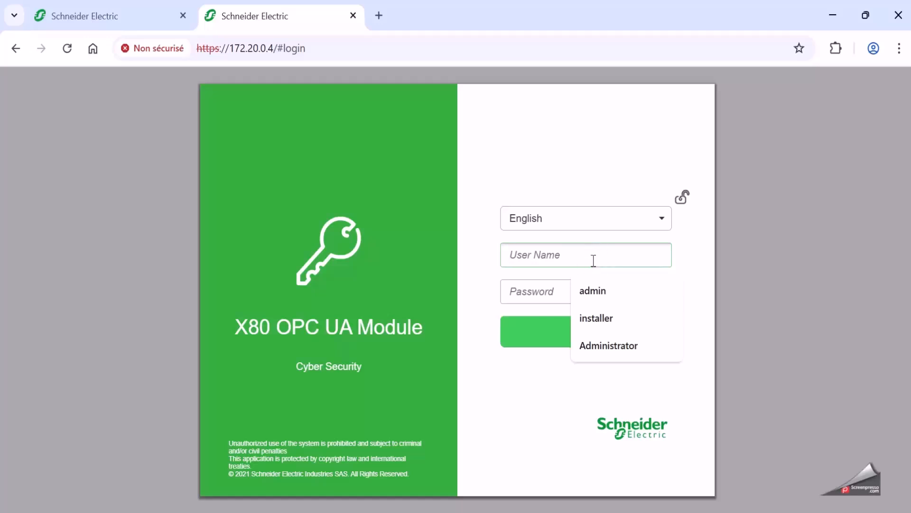
left_click(624, 325)
left_click(587, 297)
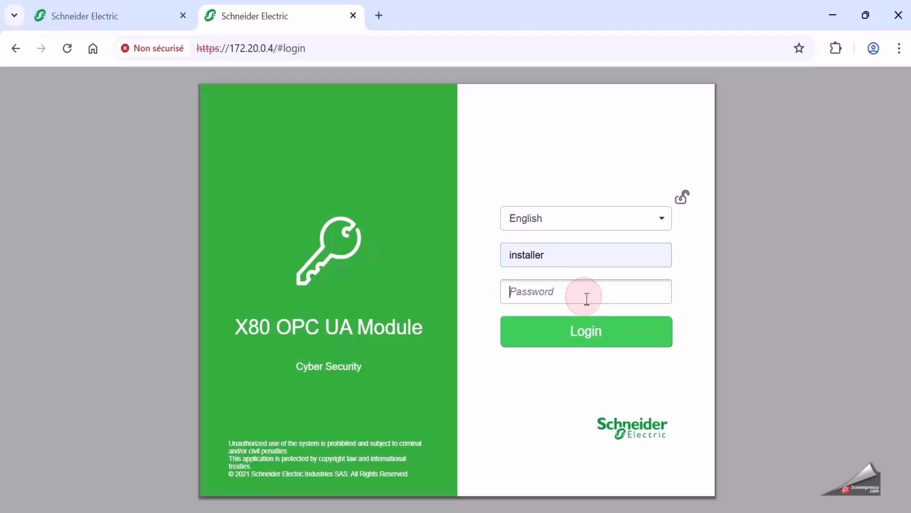
type("••")
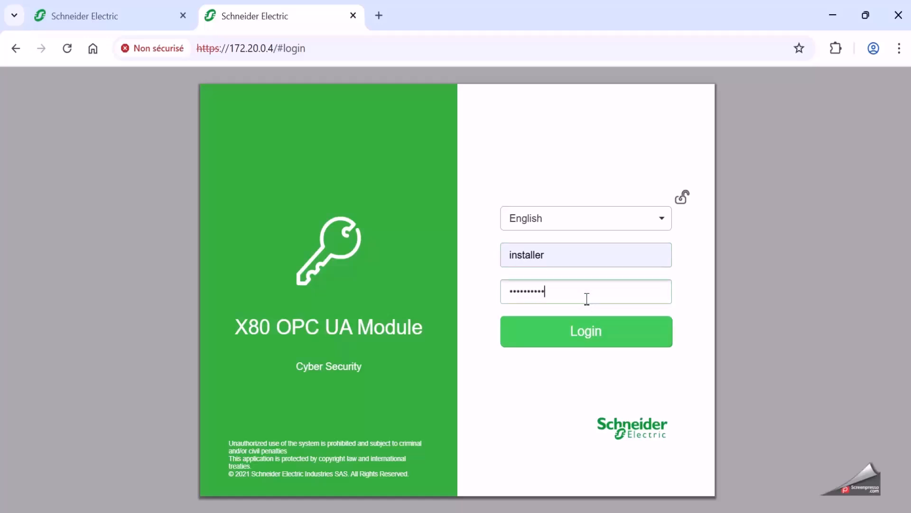
left_click(596, 331)
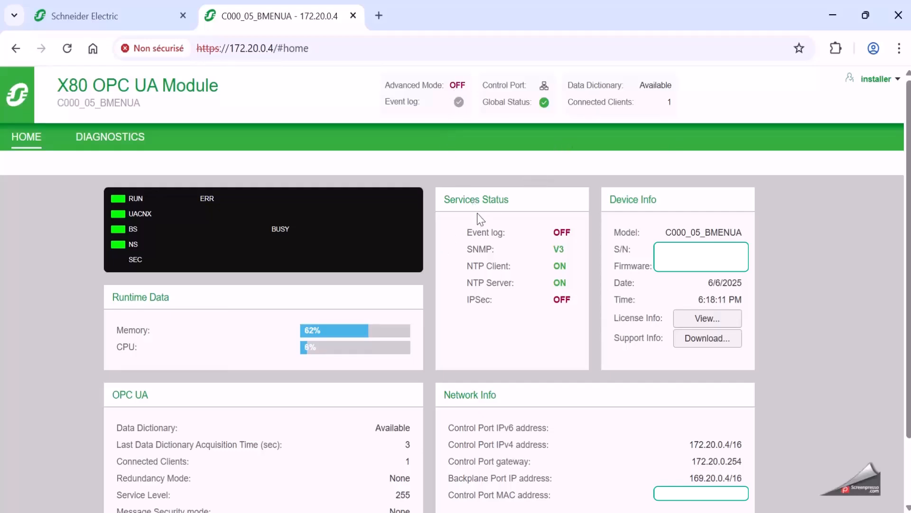
scroll(479, 214, "down", 2)
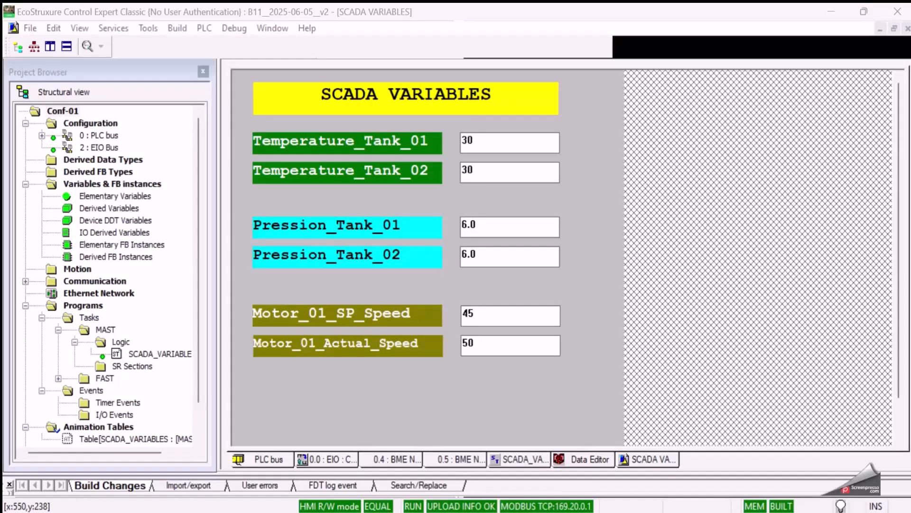
In Control Expert, show the variable list in the Data Editor and examine the Temperature_Tank_01 and Temperature_Tank_02 rows.
left_click(575, 459)
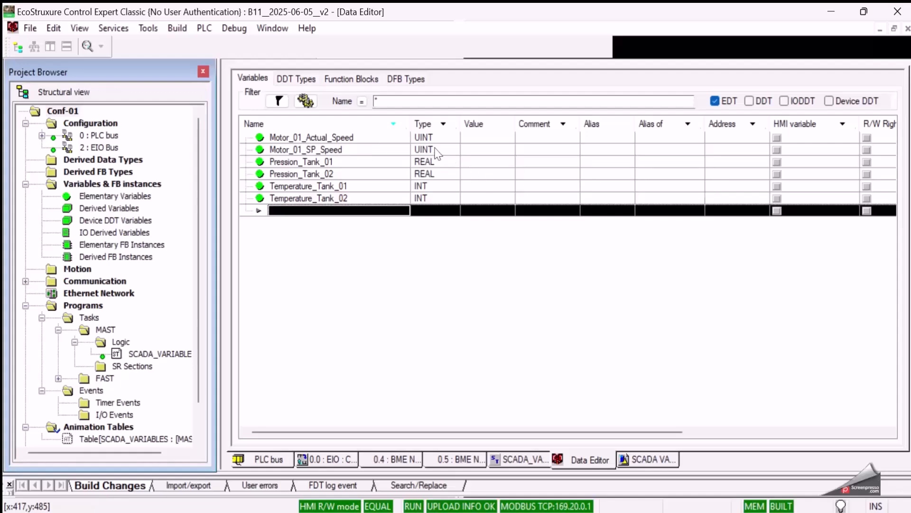
left_click(357, 188)
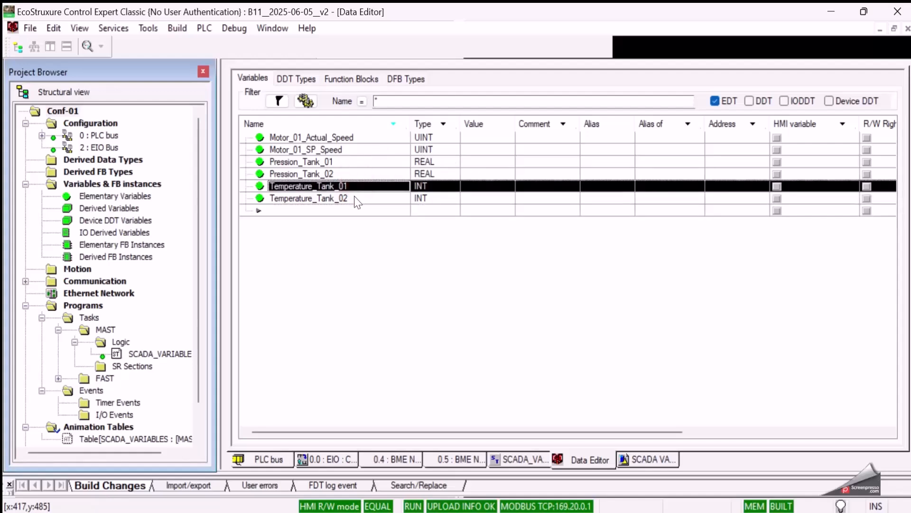
left_click(357, 198)
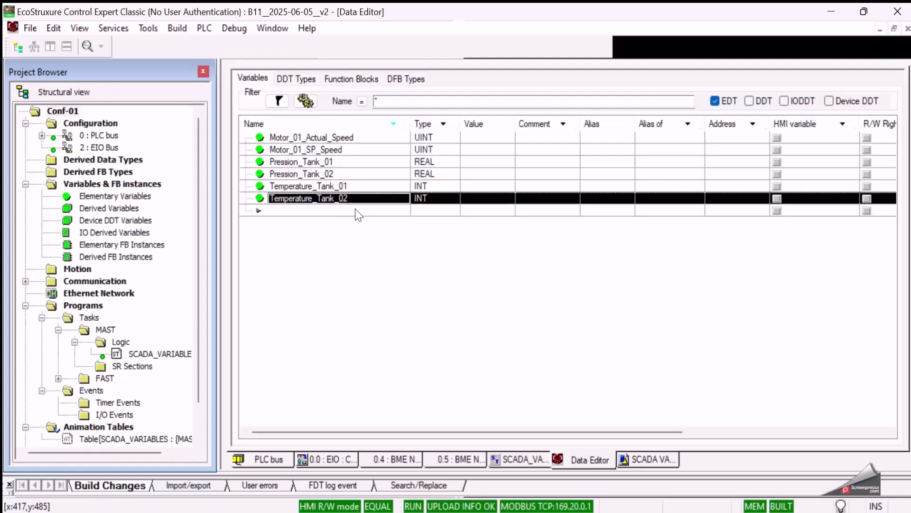
In the project settings for PLC embedded data, enable Only HMI variables for the data dictionary and apply the change.
right_click(67, 111)
left_click(119, 239)
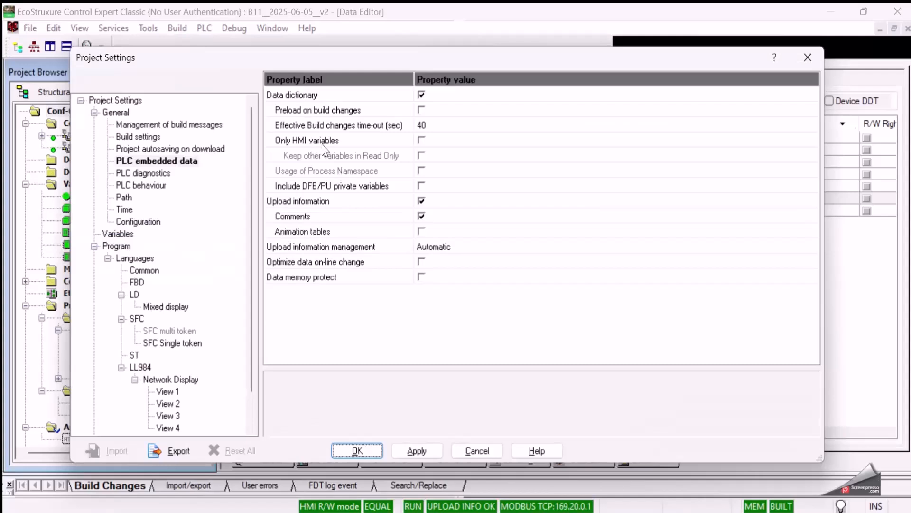
left_click(421, 145)
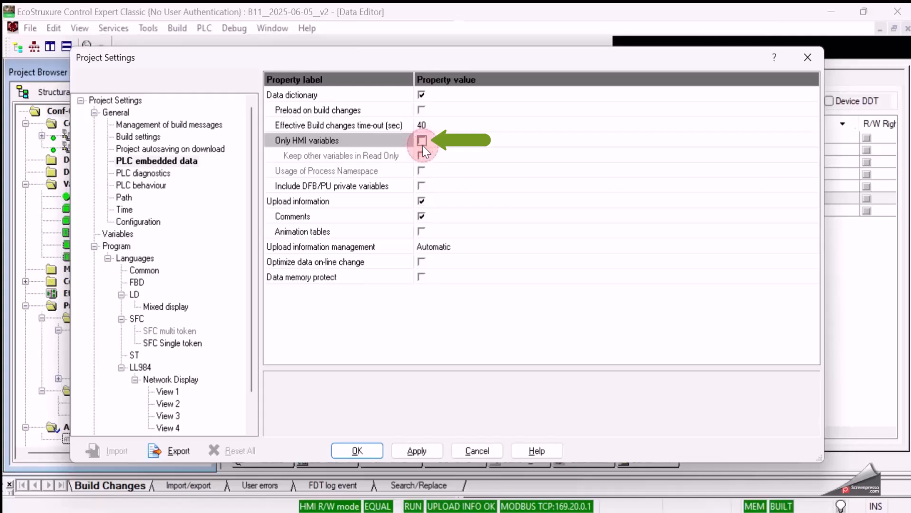
left_click(400, 143)
left_click(422, 142)
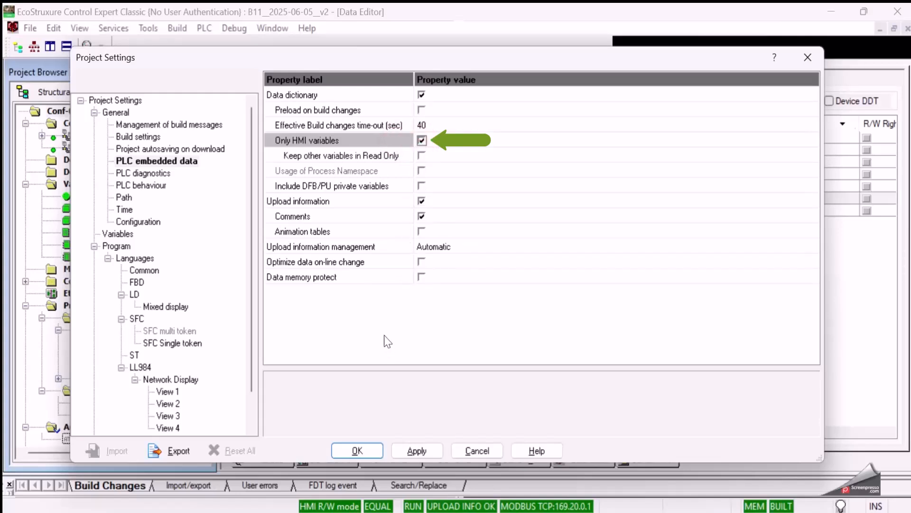
left_click(366, 450)
left_click(434, 299)
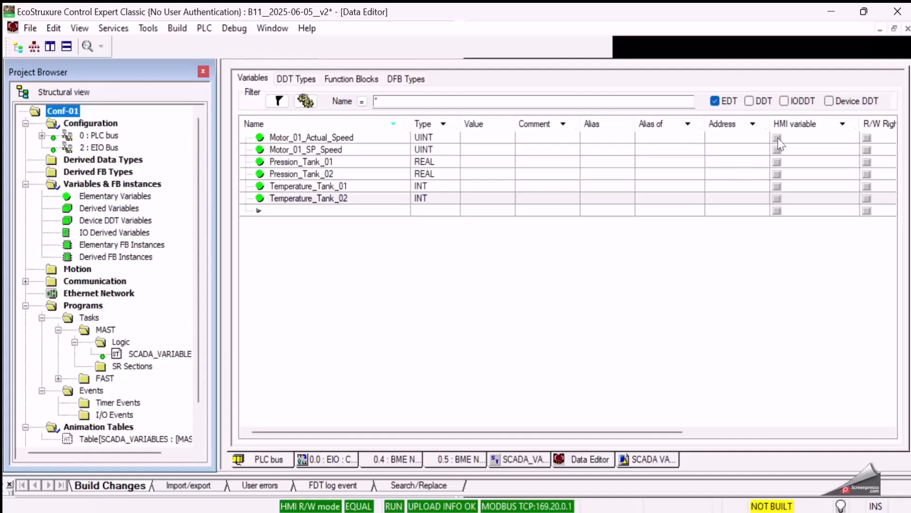
Flag Motor_01_Actual_Speed, Motor_01_SP_Speed, Pression_Tank_01 and Pression_Tank_02 as HMI variables, suppressing further modification prompts.
left_click(755, 142)
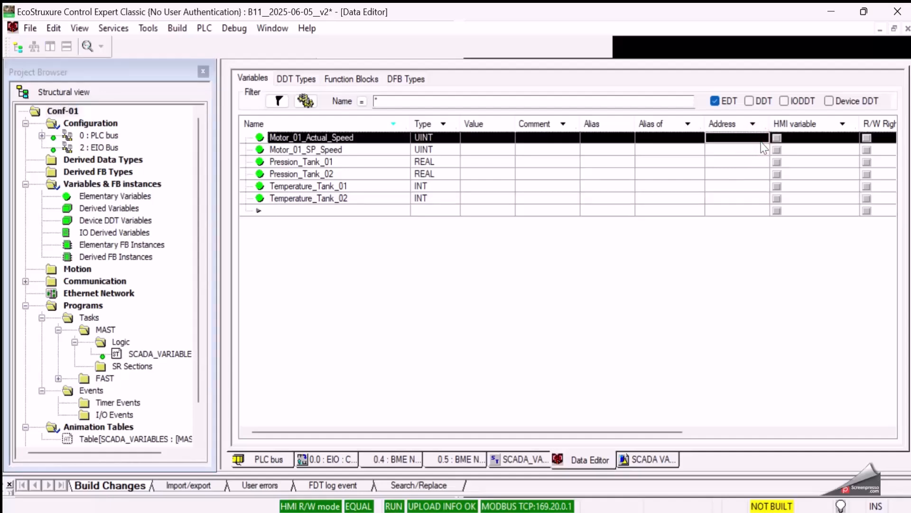
left_click(777, 138)
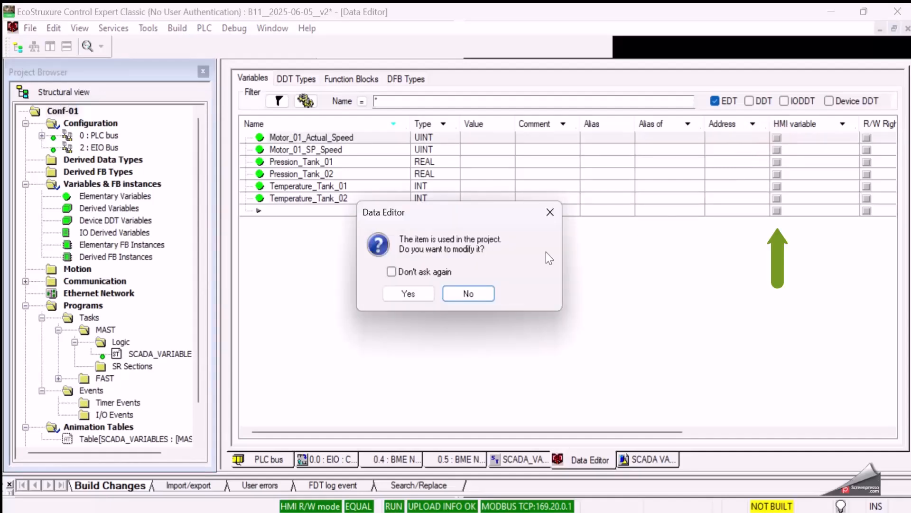
left_click(392, 271)
left_click(407, 293)
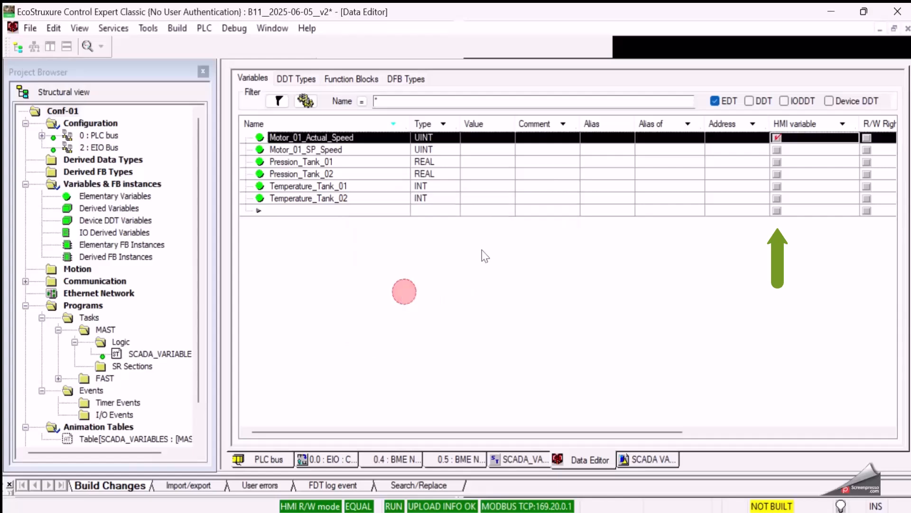
left_click(777, 150)
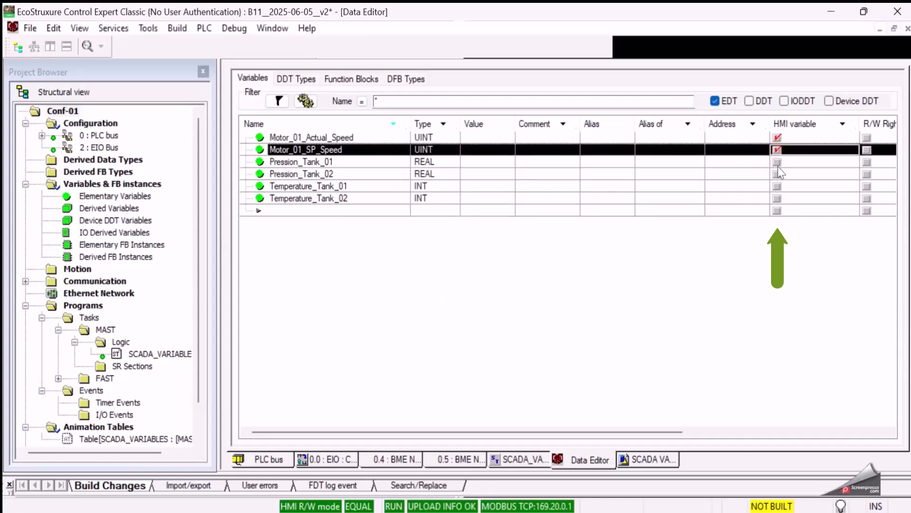
left_click(777, 163)
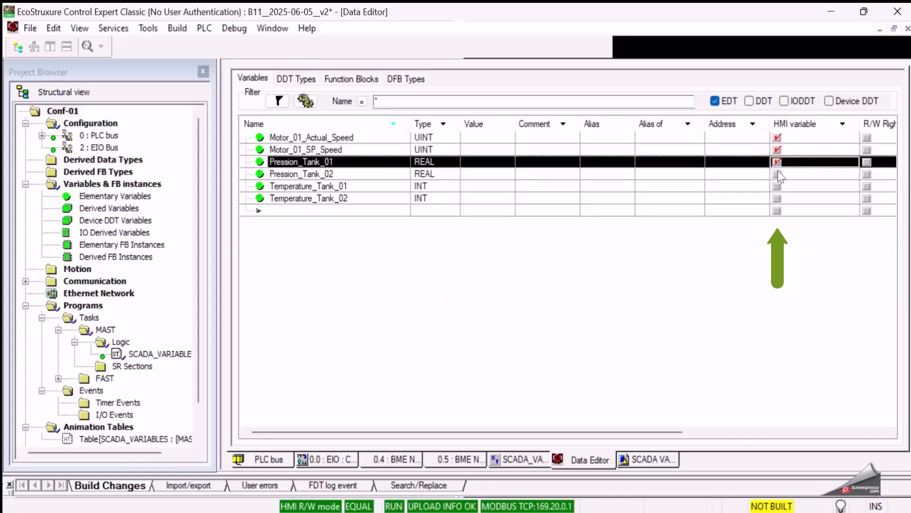
left_click(778, 174)
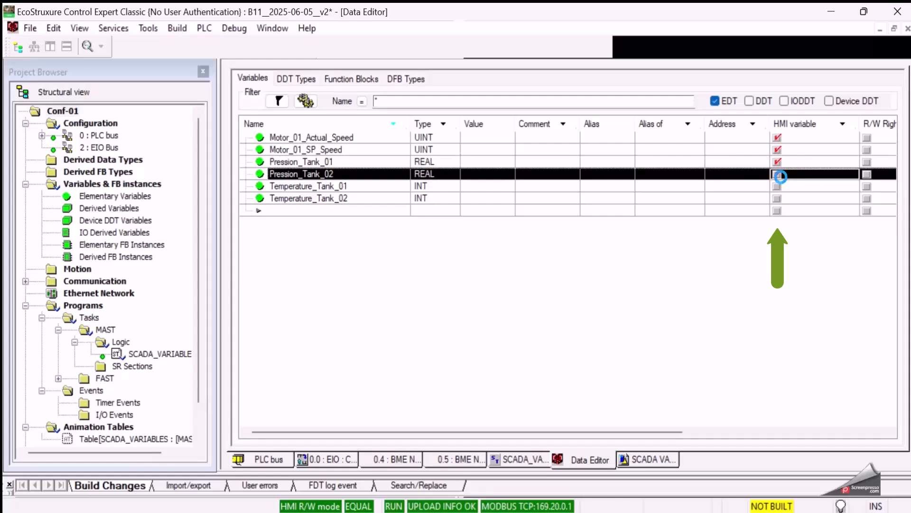
Build the project changes, including the modified SCADA_VARIABLES:[MAST] section.
left_click(665, 191)
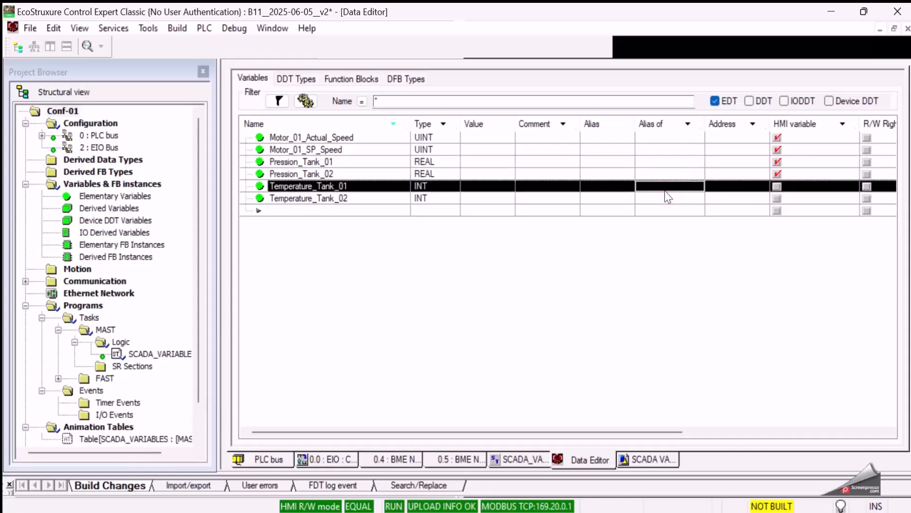
left_click(599, 210)
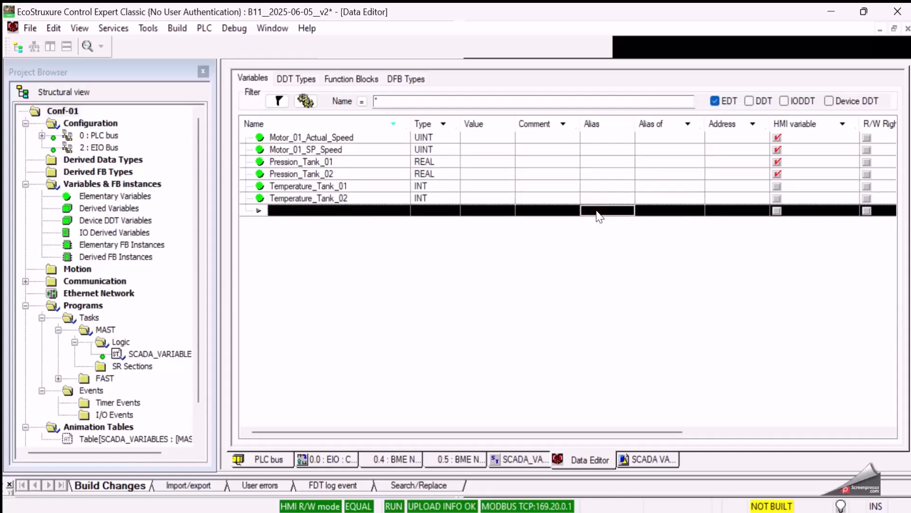
key("ctrl+b")
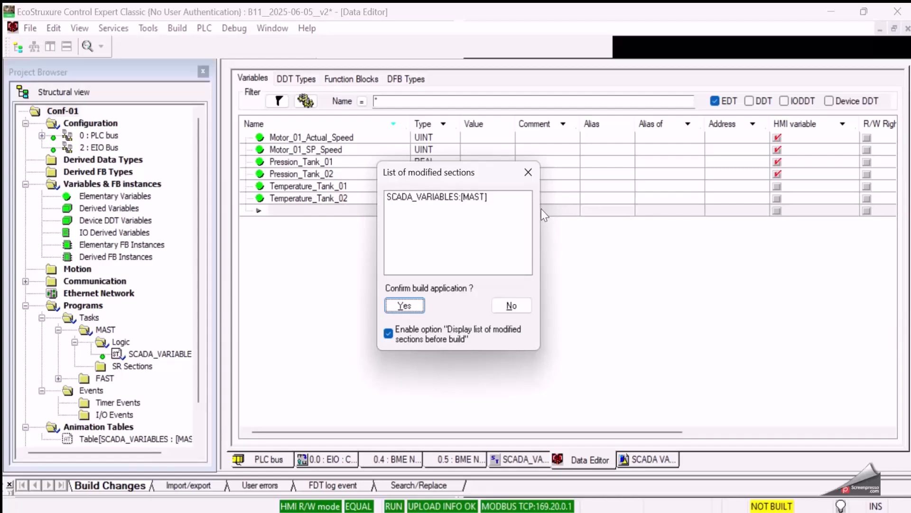
left_click(528, 175)
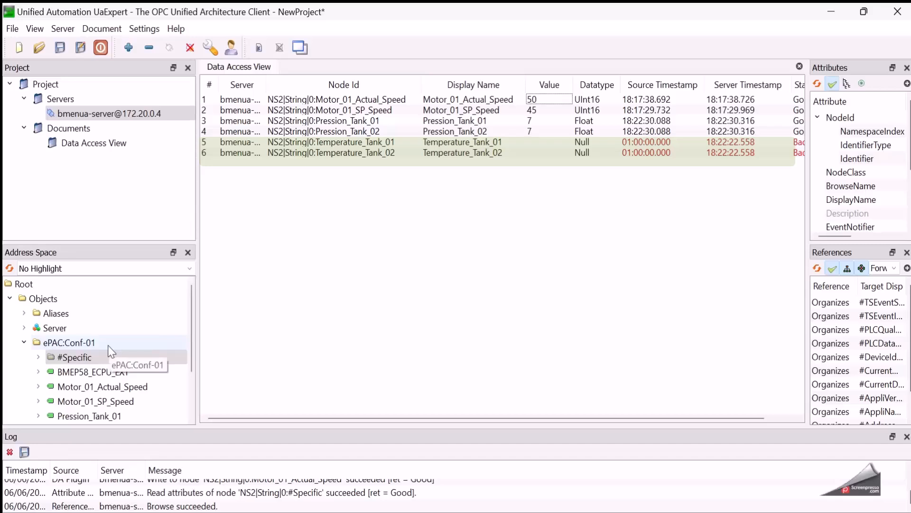
In UaExpert, rebrowse the ePAC:Conf-01 node and enlarge the Address Space area to show all its variables.
left_click(98, 345)
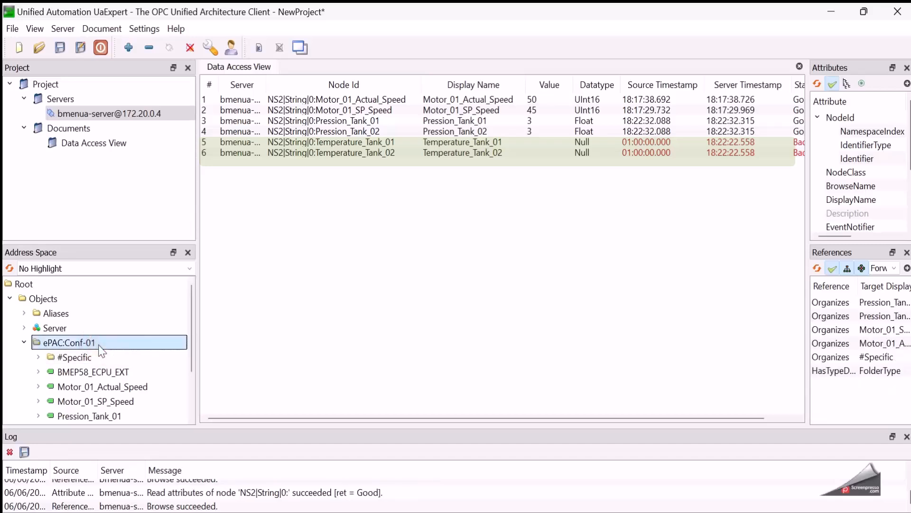
right_click(99, 345)
left_click(123, 356)
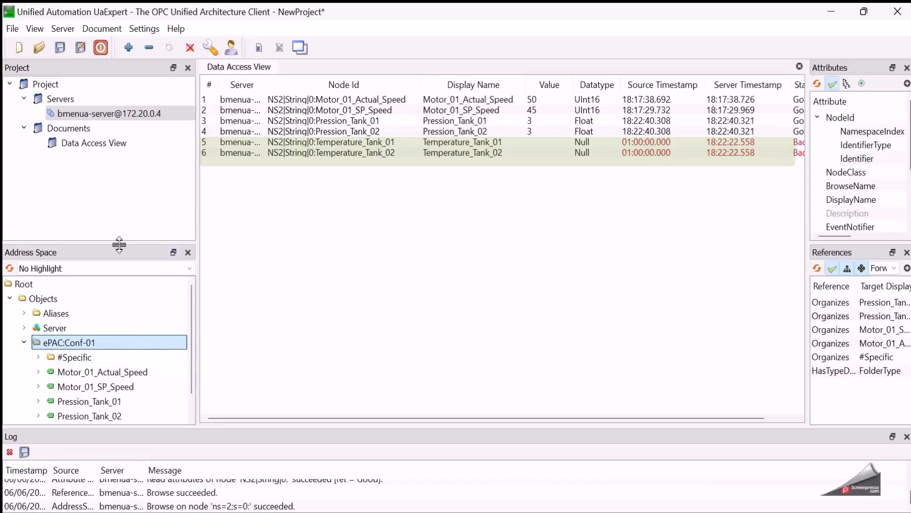
left_click_drag(116, 241, 118, 184)
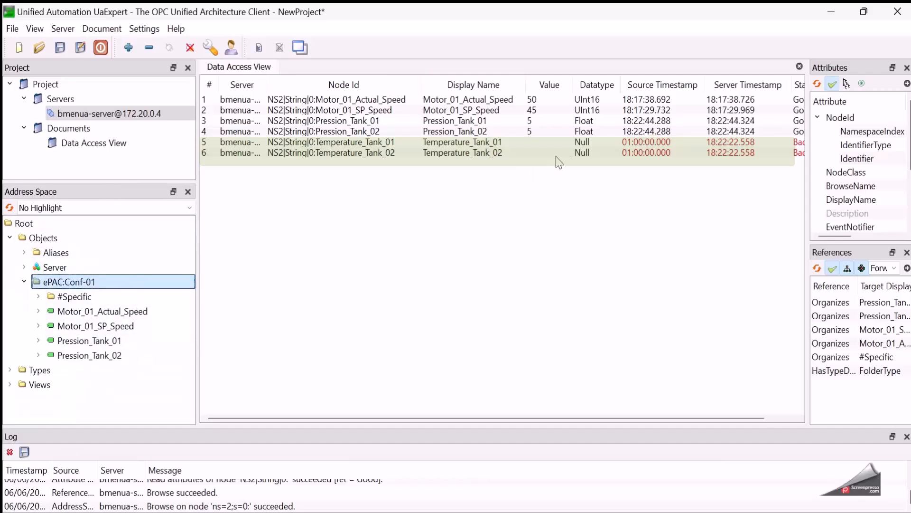
Remove Temperature_Tank_01 and Temperature_Tank_02 from the Data Access View.
left_click(534, 145)
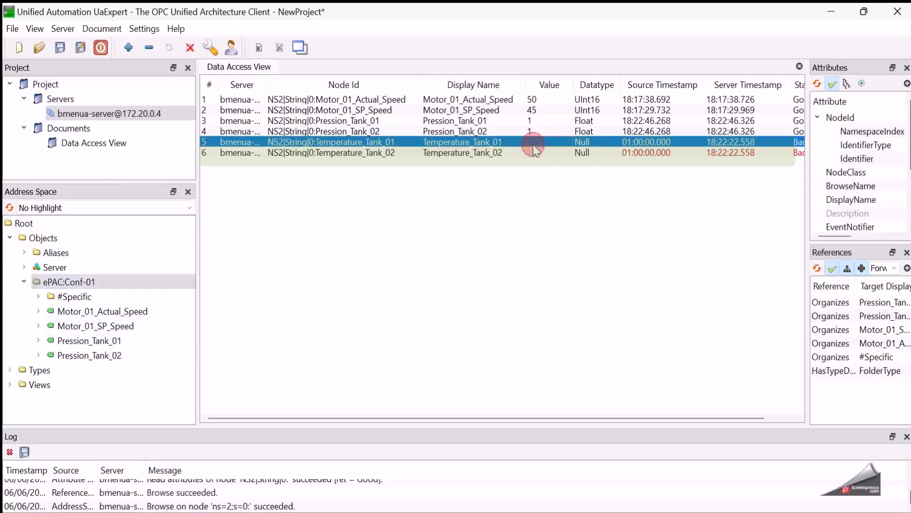
key("Delete")
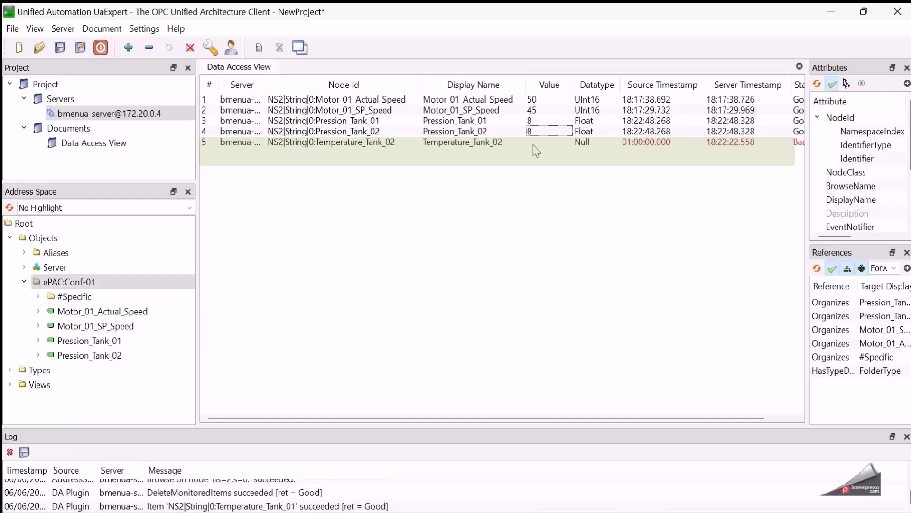
left_click(534, 144)
key("Delete")
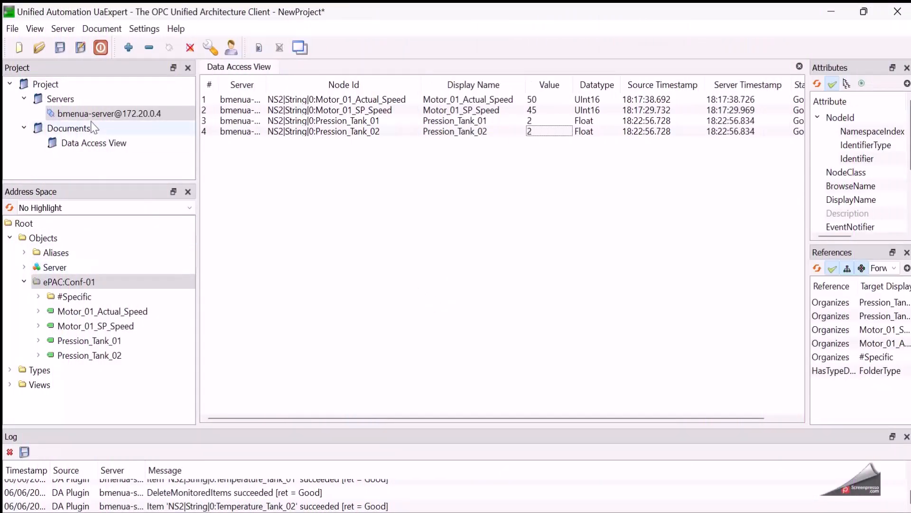
right_click(149, 113)
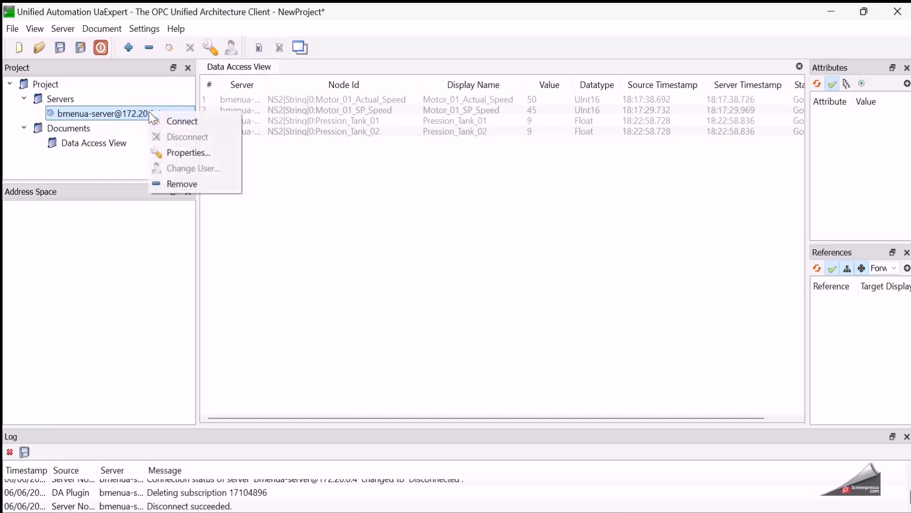
left_click(190, 183)
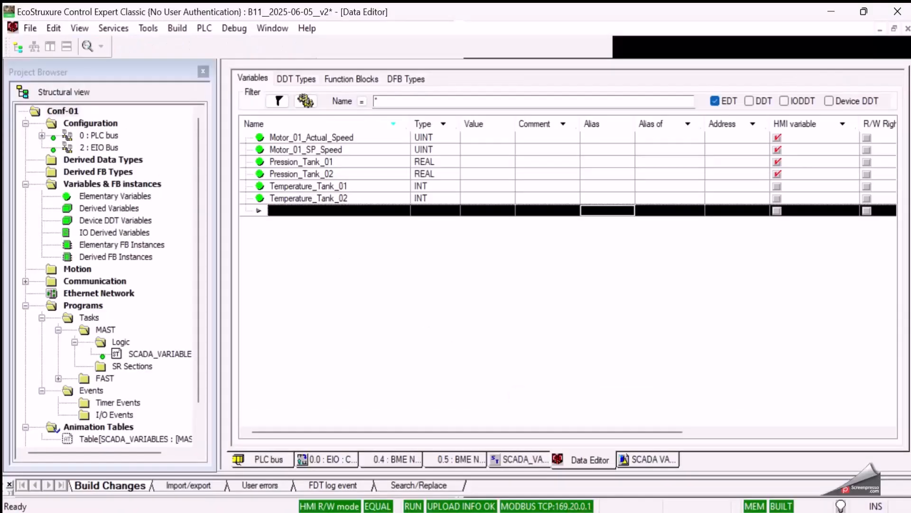
In Control Expert, open the BME NUA 0100.2 module in slot 4 of the PLC bus and examine its IP configuration.
double_click(106, 135)
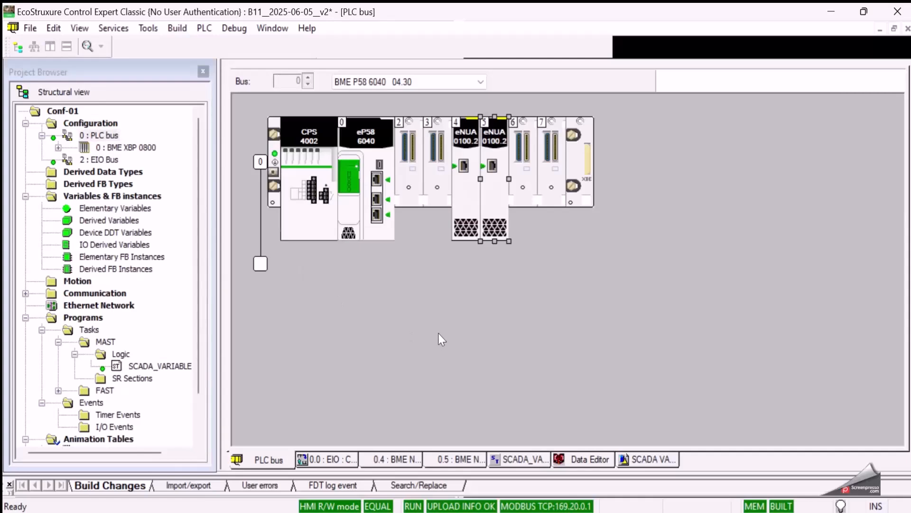
double_click(463, 199)
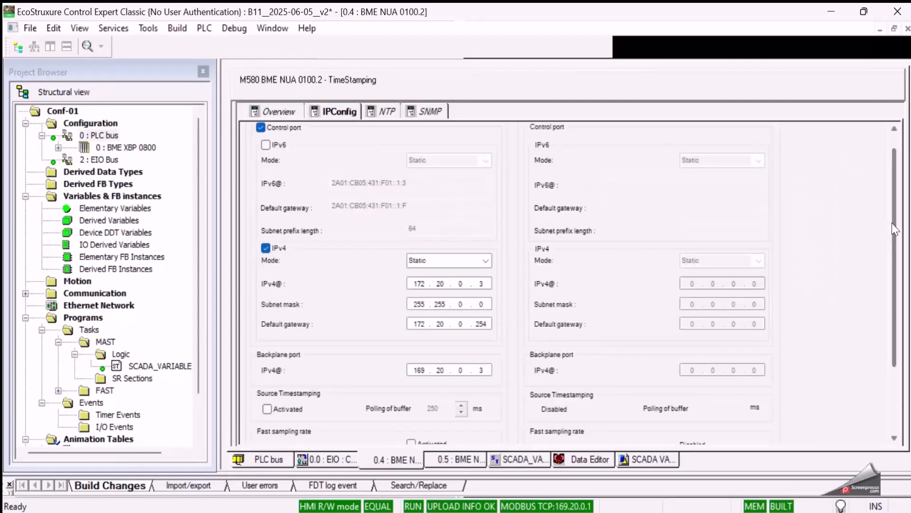
left_click_drag(893, 223, 895, 259)
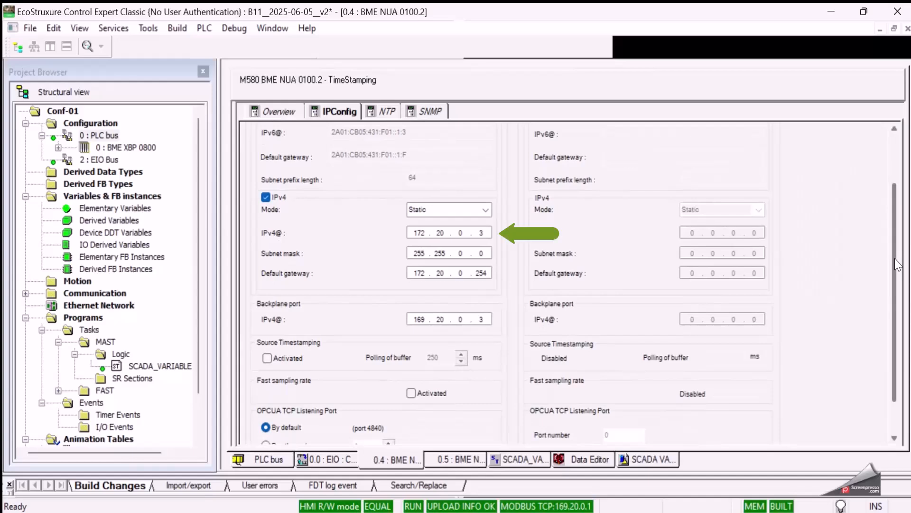
left_click_drag(895, 258, 884, 220)
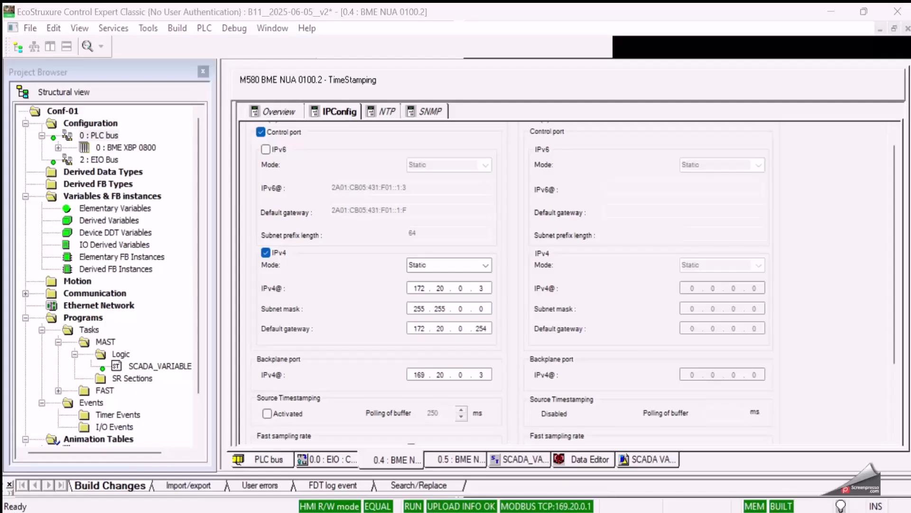
In UaExpert, add a server using the custom discovery and endpoint URL opc.tcp://172.20.0.3:4840.
left_click(619, 512)
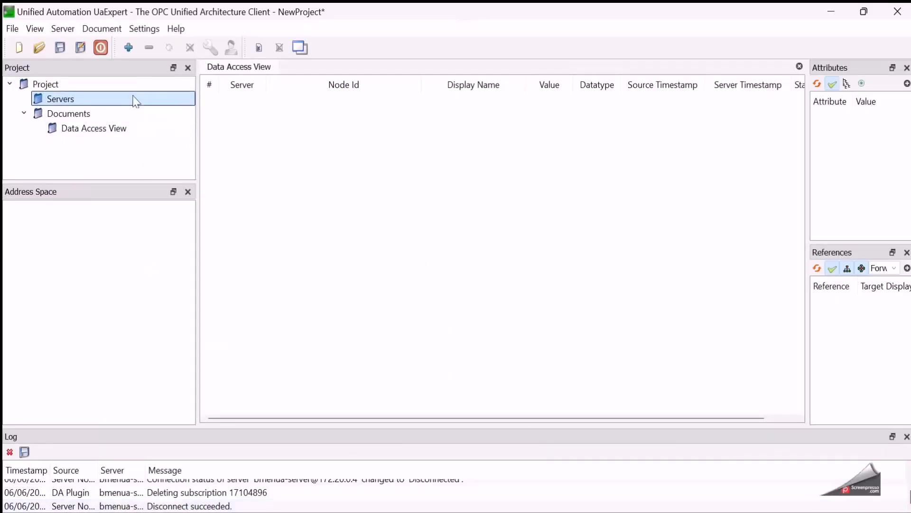
left_click(128, 47)
double_click(526, 202)
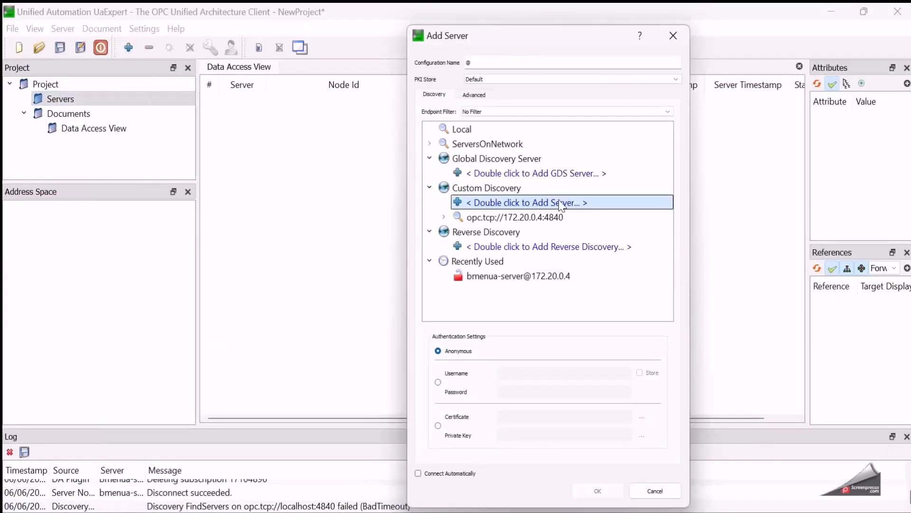
left_click(463, 253)
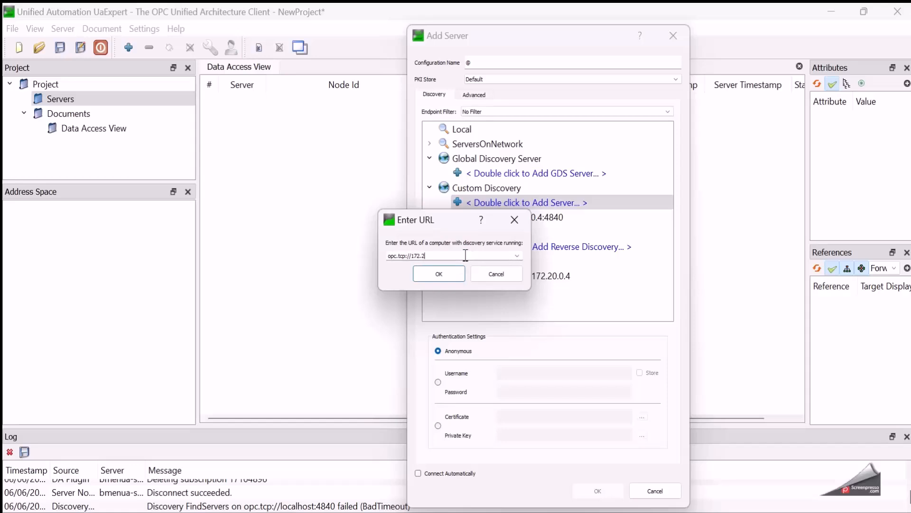
type("172.20.0.3:484")
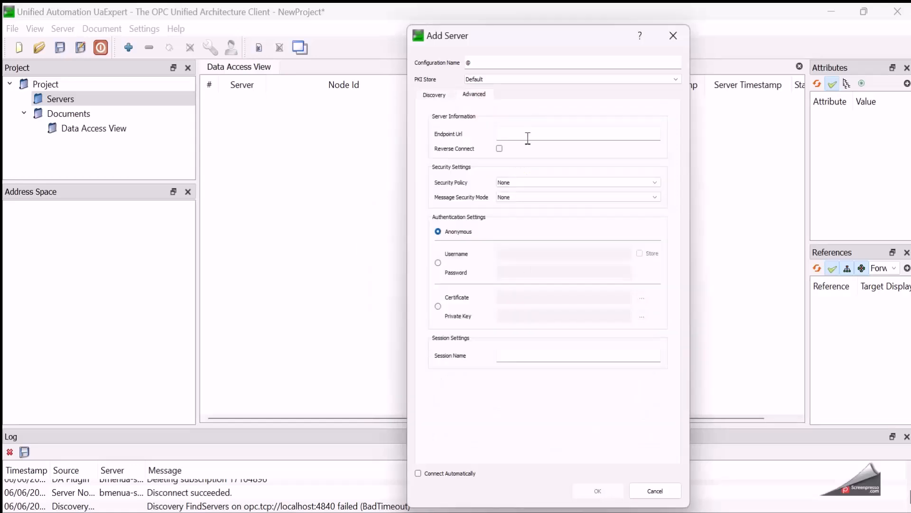
left_click(528, 135)
type("opc.tcp://172.20.0.3:4840")
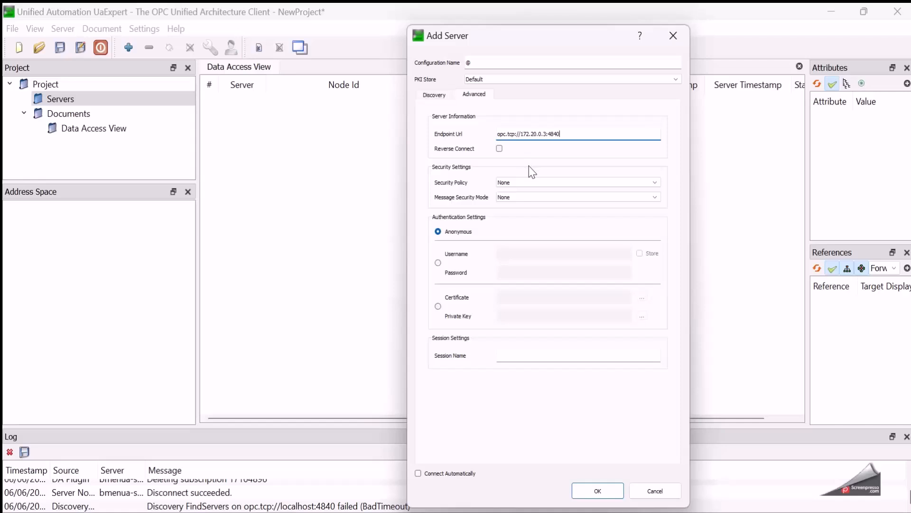
key("Return")
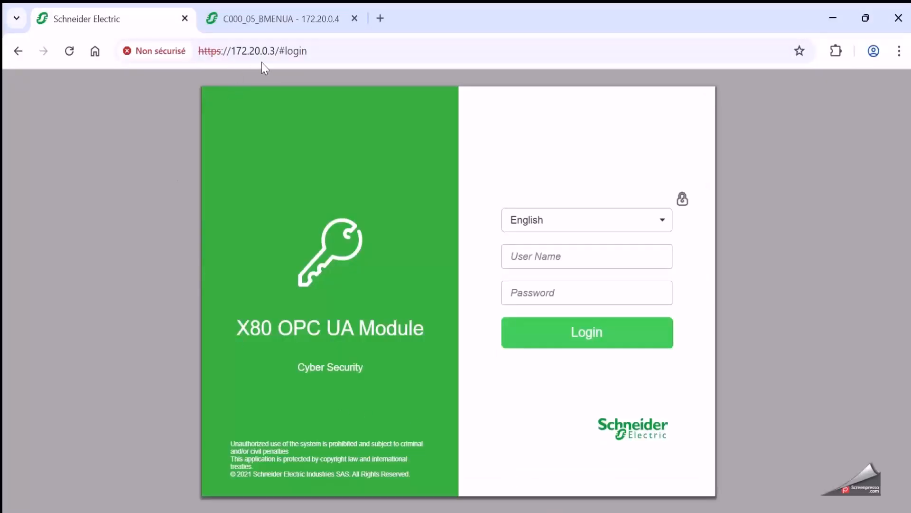
In the browser, log in to the X80 OPC UA Module page at 172.20.0.3 as admin with the account password and check its message security mode.
left_click(558, 259)
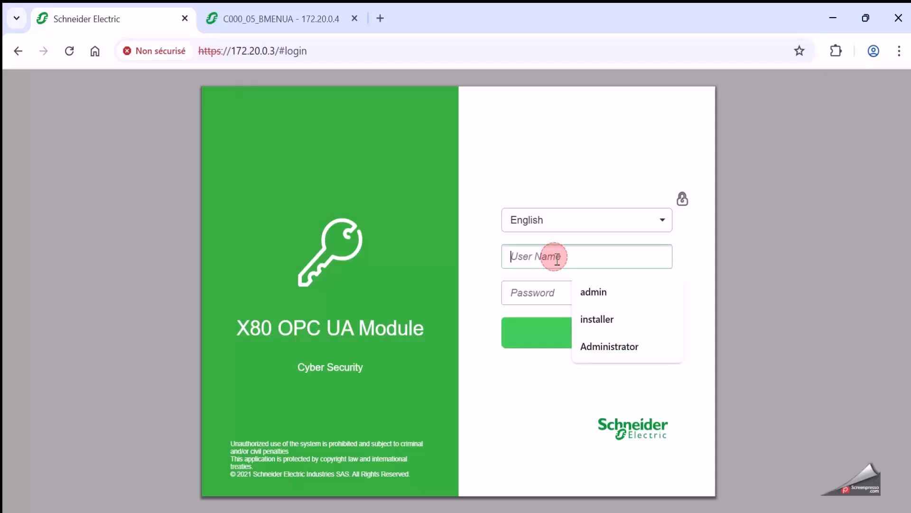
left_click(594, 291)
left_click(588, 293)
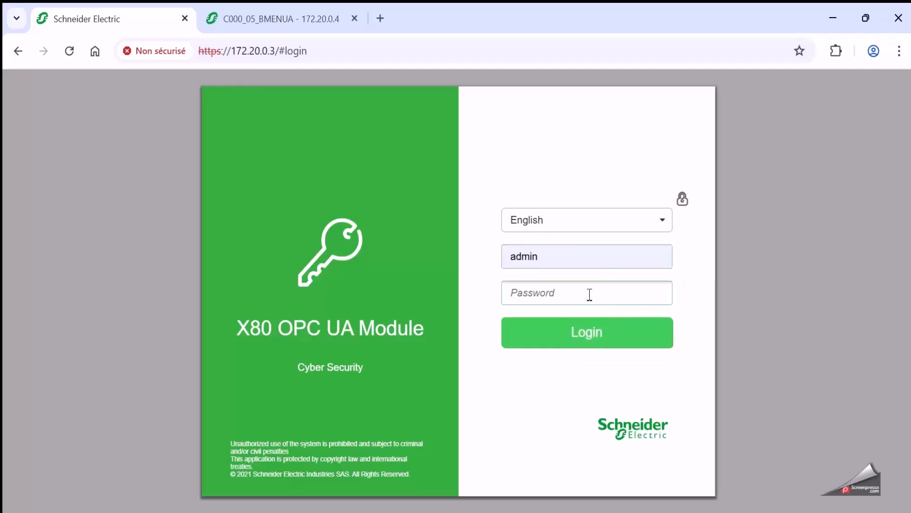
type("••••••••")
key("Return")
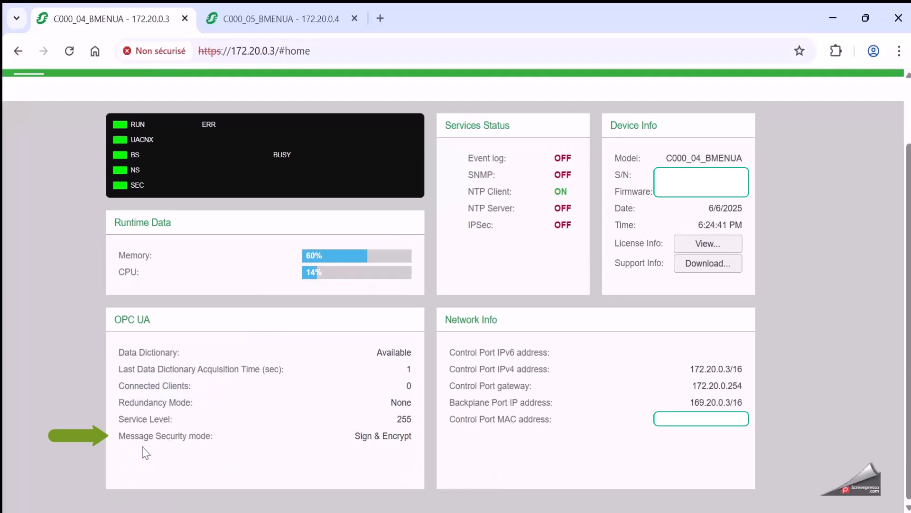
In the module's cyber security setup, set the OPC UA message security mode to None and apply the configuration to the device.
left_click(392, 437)
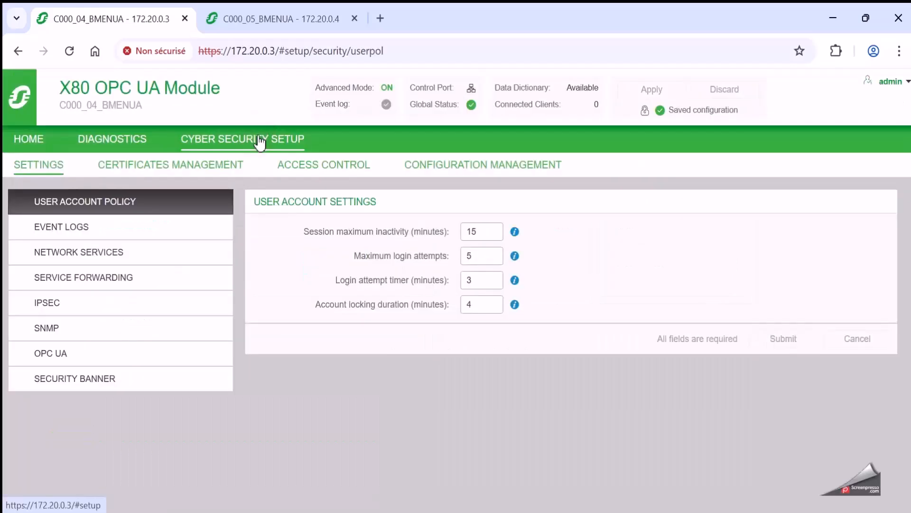
left_click(119, 352)
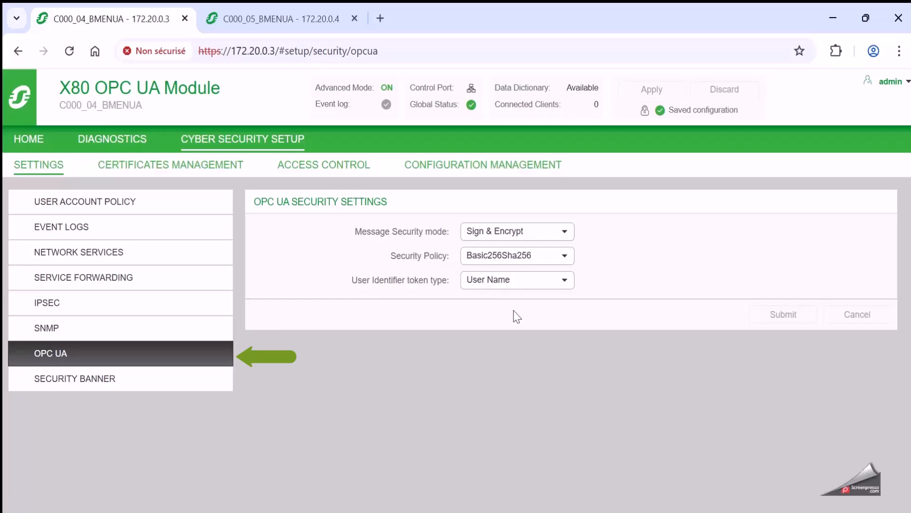
left_click(551, 232)
left_click(538, 277)
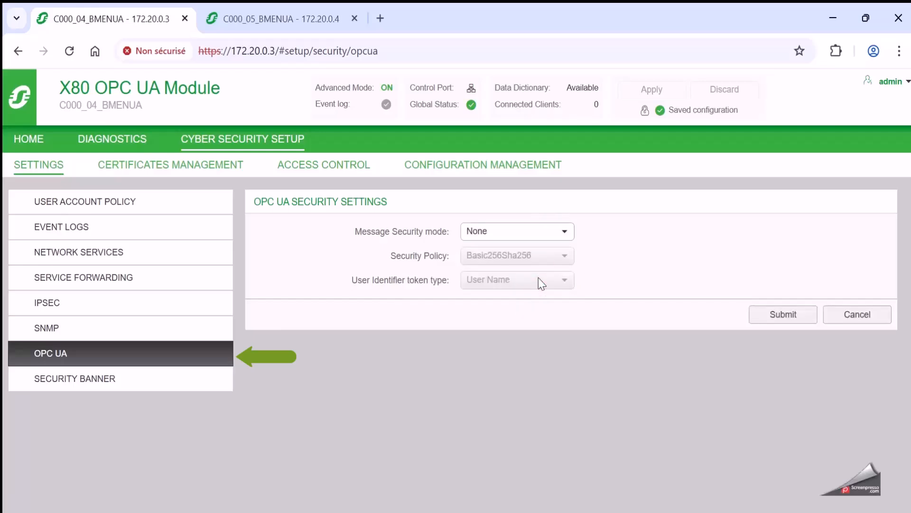
left_click(784, 318)
left_click(634, 95)
left_click(496, 340)
left_click(554, 341)
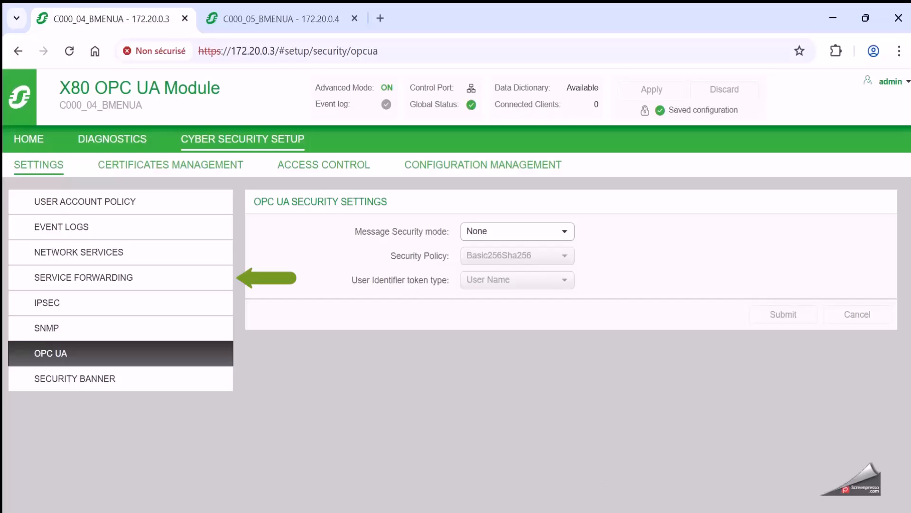
Turn on service forwarding, apply the configuration to the device, and check the IPSEC service settings.
left_click(114, 277)
left_click(477, 231)
left_click(652, 89)
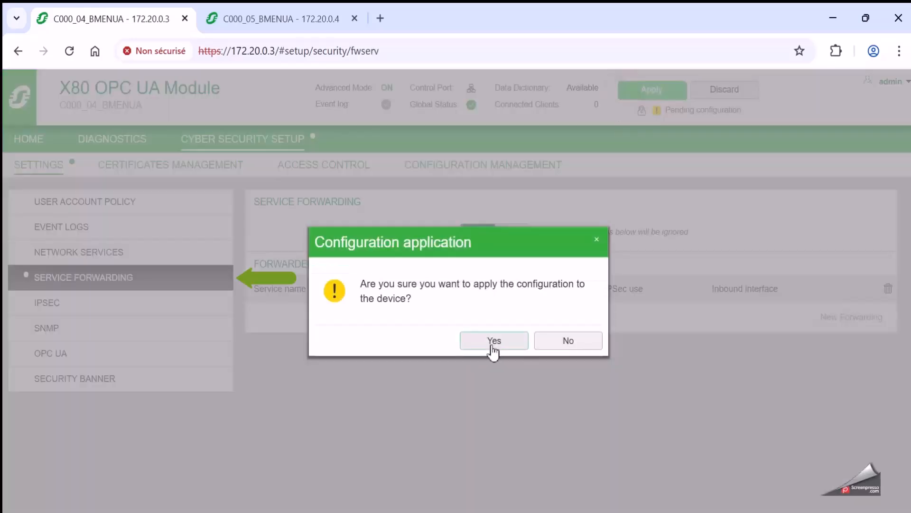
left_click(494, 341)
left_click(578, 335)
left_click(114, 306)
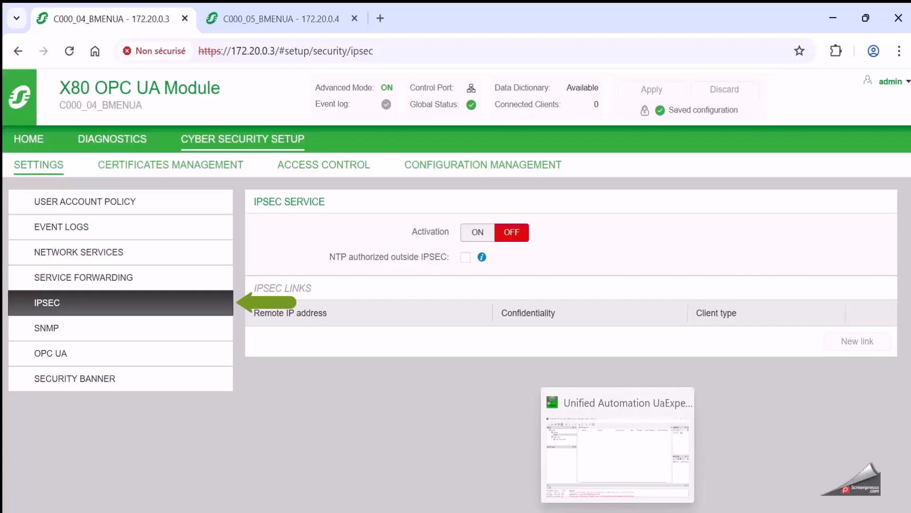
Switch to UaExpert, connect to the @3 server, and expand ePAC:Conf-01 in the address space.
left_click(617, 511)
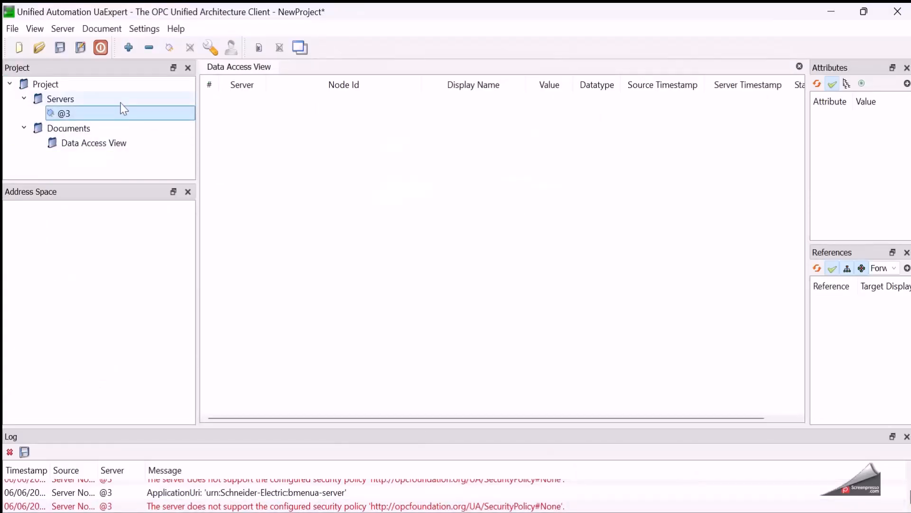
left_click(169, 50)
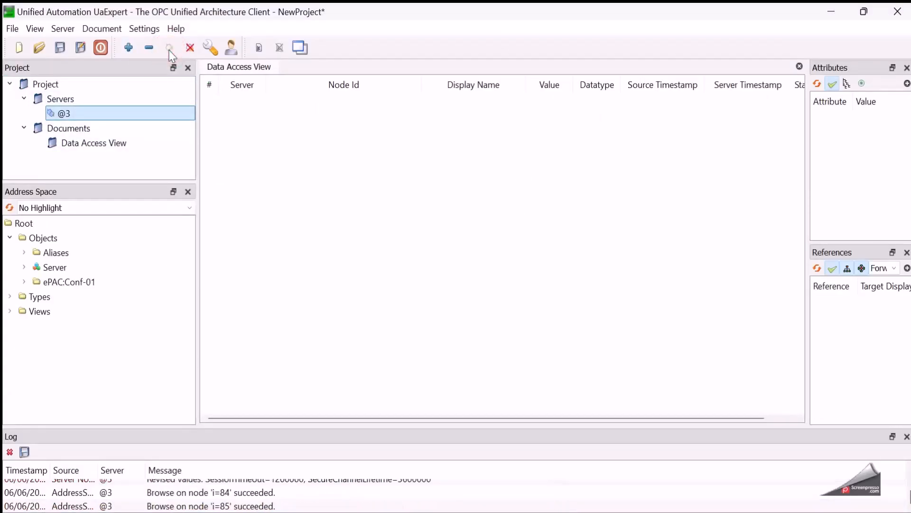
left_click(119, 284)
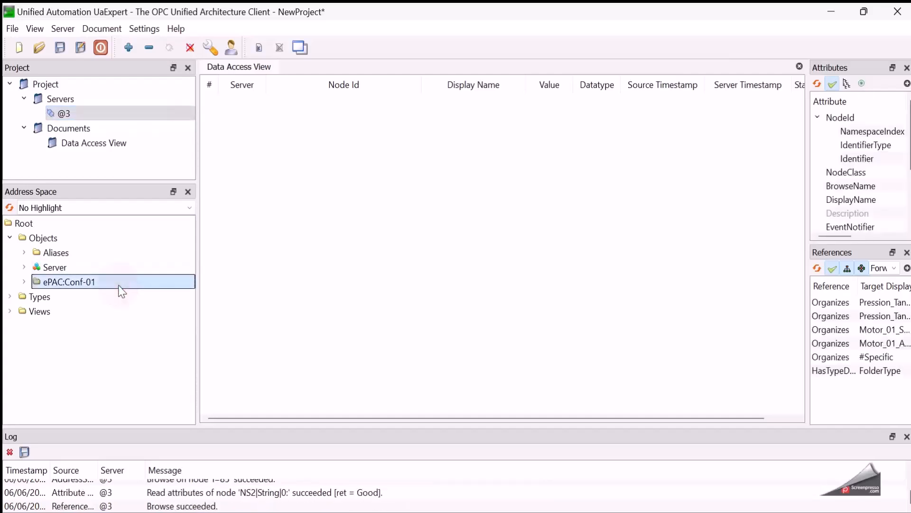
left_click(24, 282)
Add Motor_01_Actual_Speed, Motor_01_SP_Speed, Pression_Tank_01 and Pression_Tank_02 to the Data Access View.
left_click(102, 311)
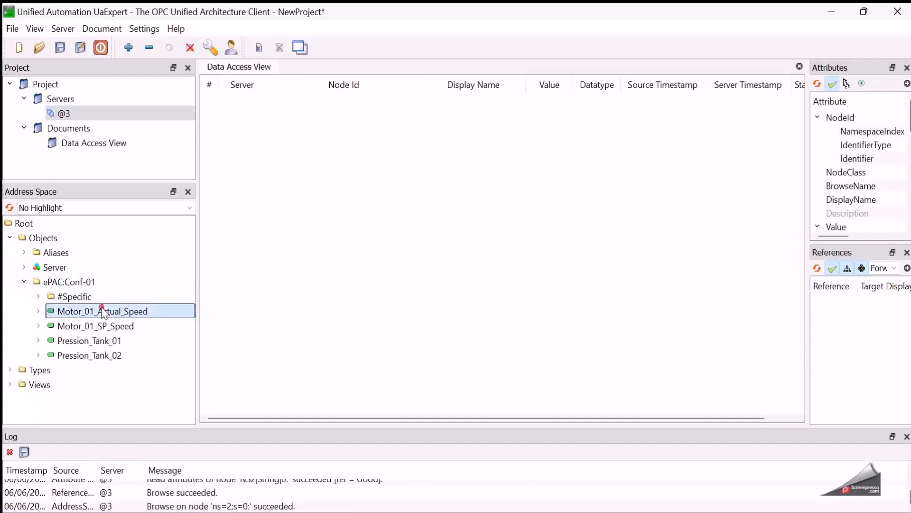
left_click(102, 356, "shift")
left_click_drag(120, 321, 487, 223)
left_click(527, 224)
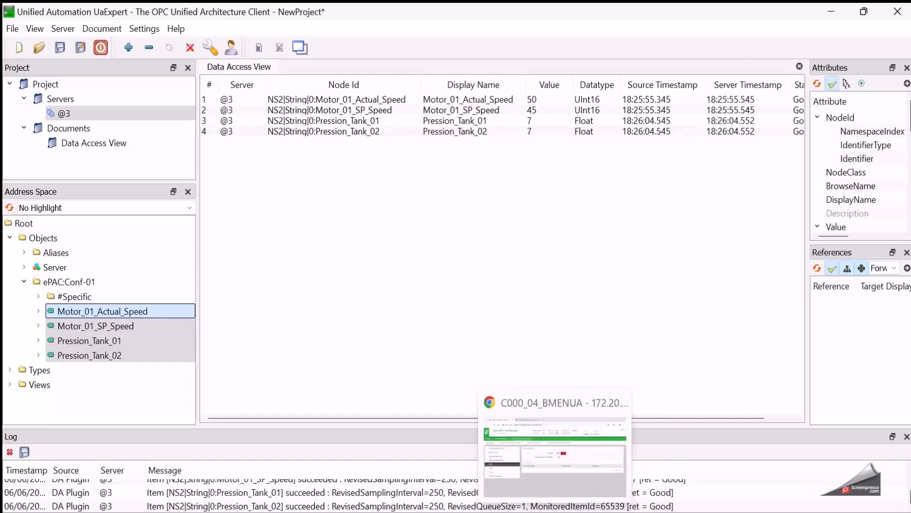
In the browser, set OPC UA message security to Sign & Encrypt and the user identifier token type to Anonymous, and apply the configuration.
left_click(559, 512)
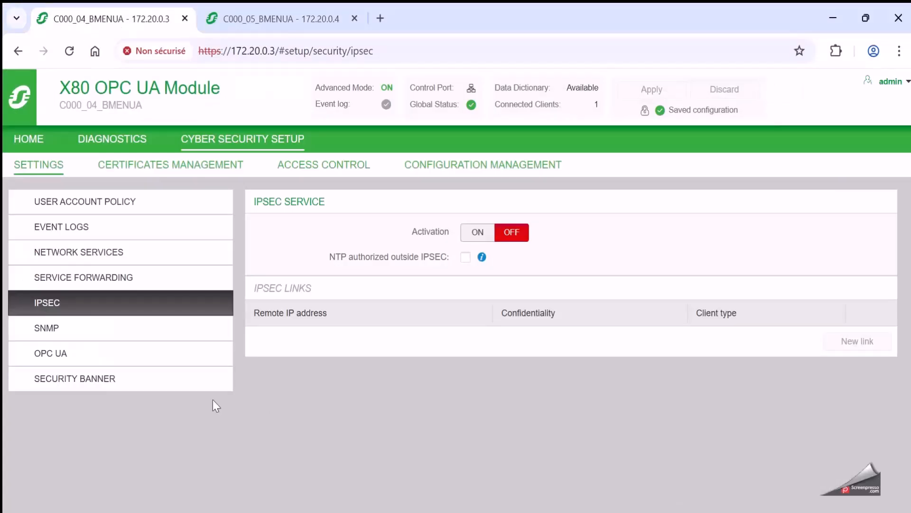
left_click(116, 356)
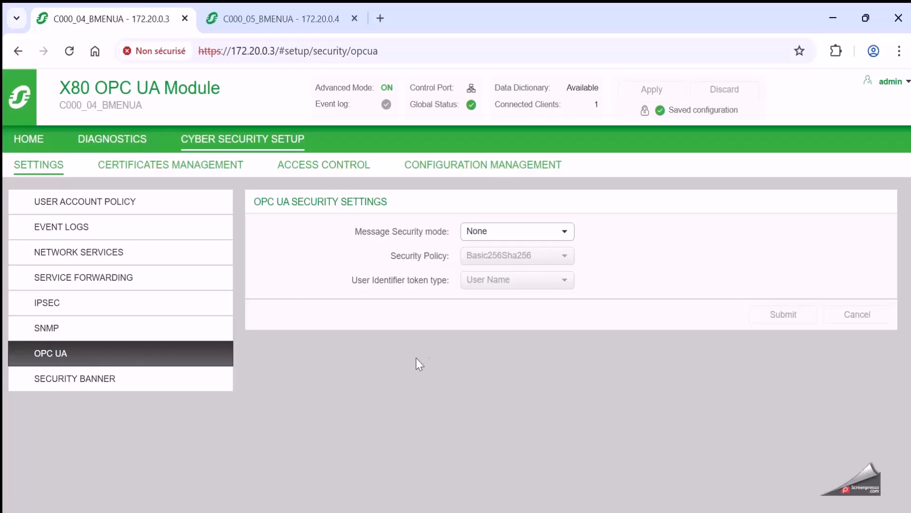
left_click(548, 231)
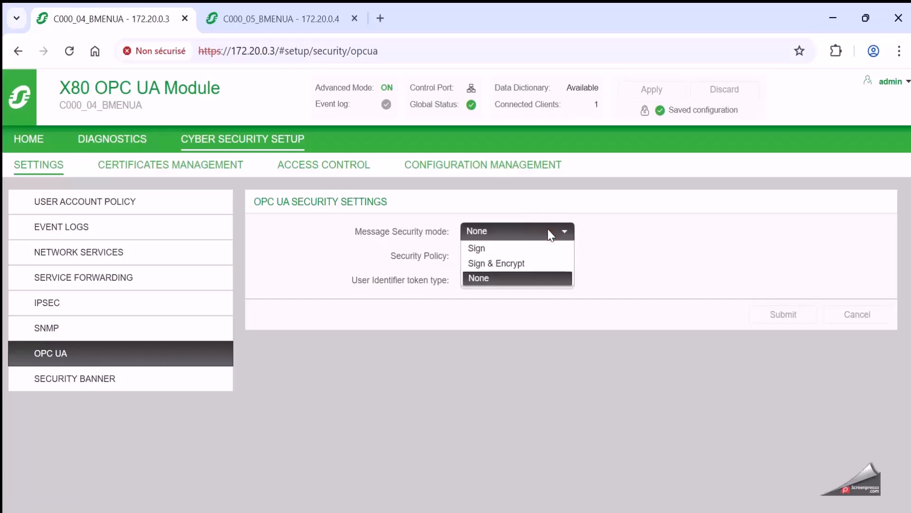
left_click(543, 263)
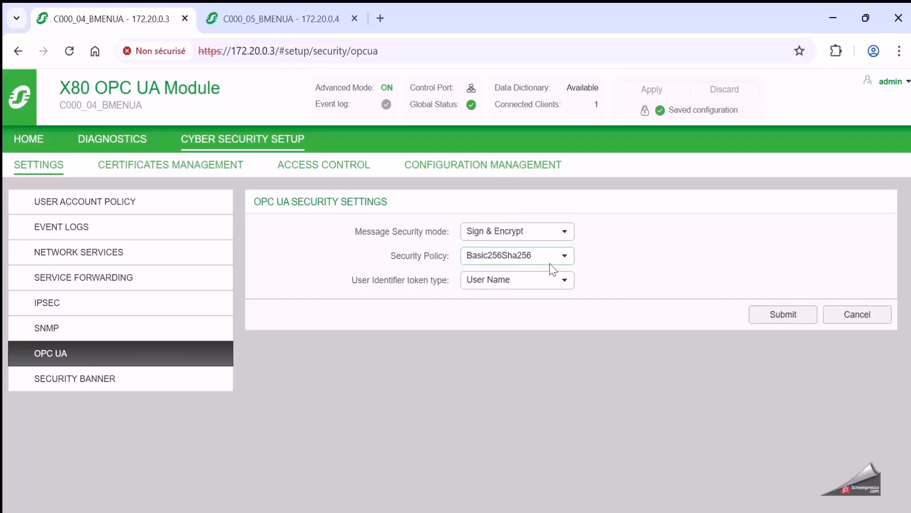
left_click(552, 281)
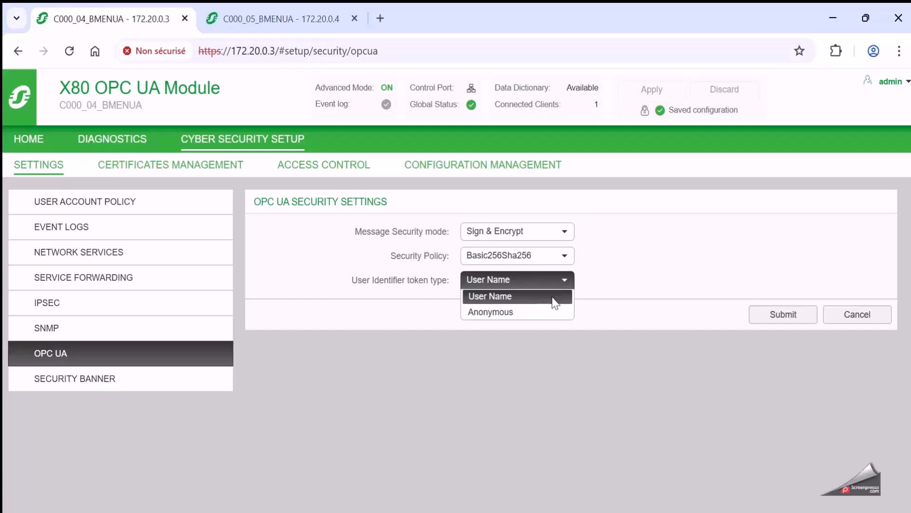
left_click(551, 312)
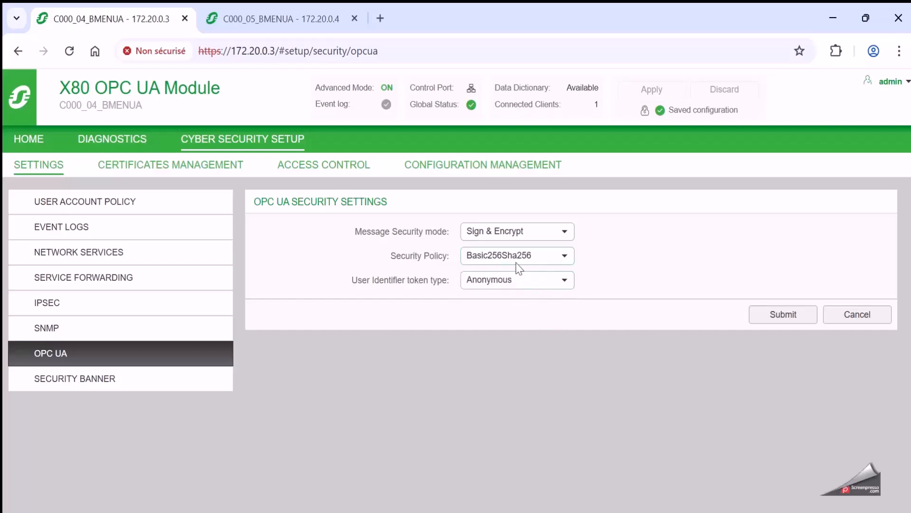
left_click(787, 320)
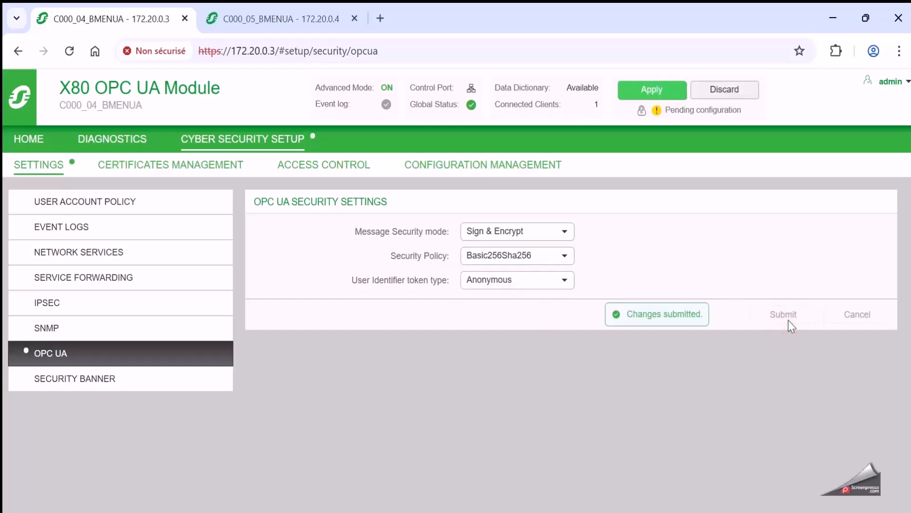
left_click(649, 91)
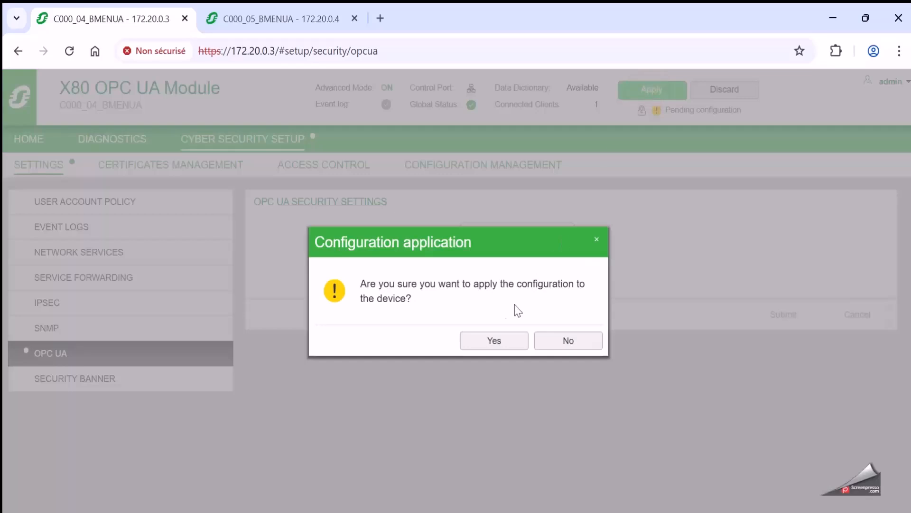
left_click(495, 341)
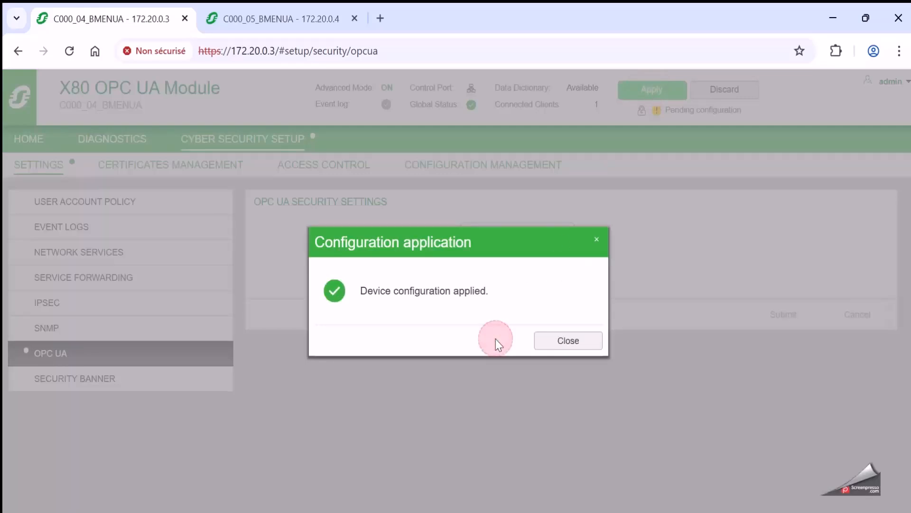
left_click(549, 345)
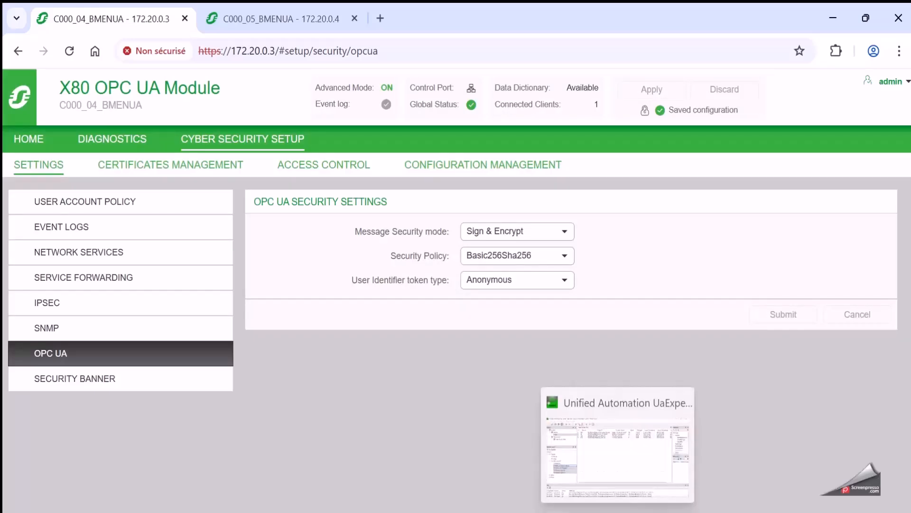
Switch to UaExpert, check the state of the monitored variables, and disconnect the @3 server.
left_click(616, 512)
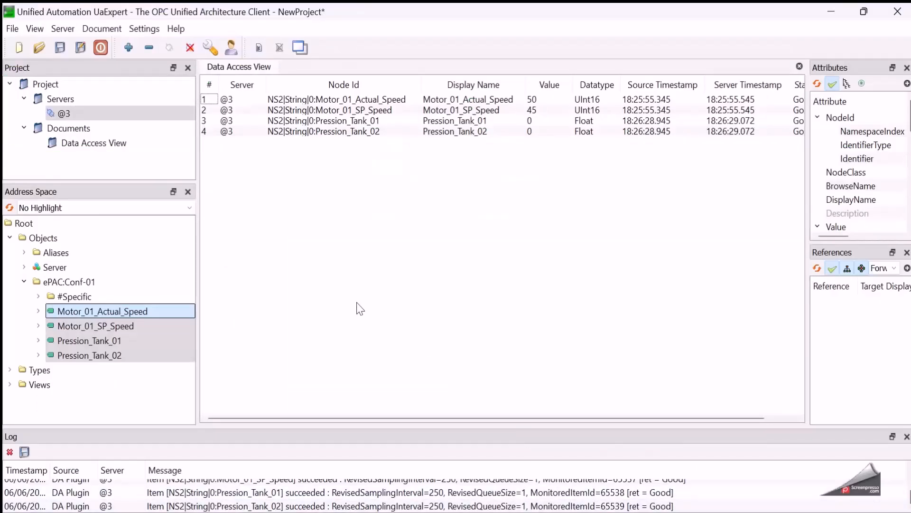
left_click(122, 340)
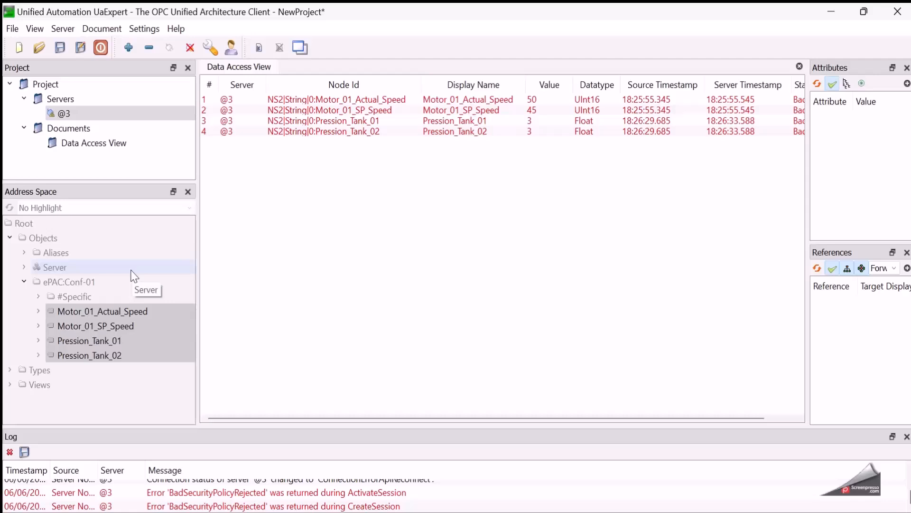
right_click(90, 112)
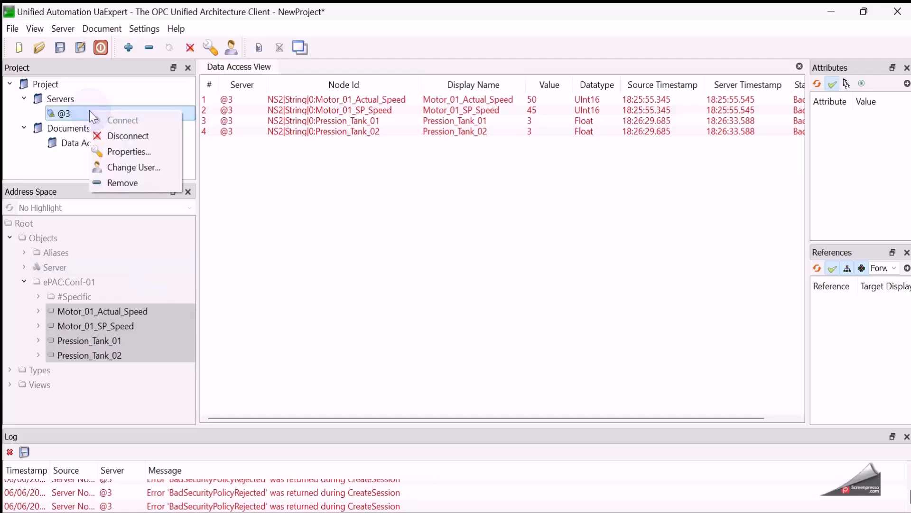
left_click(123, 137)
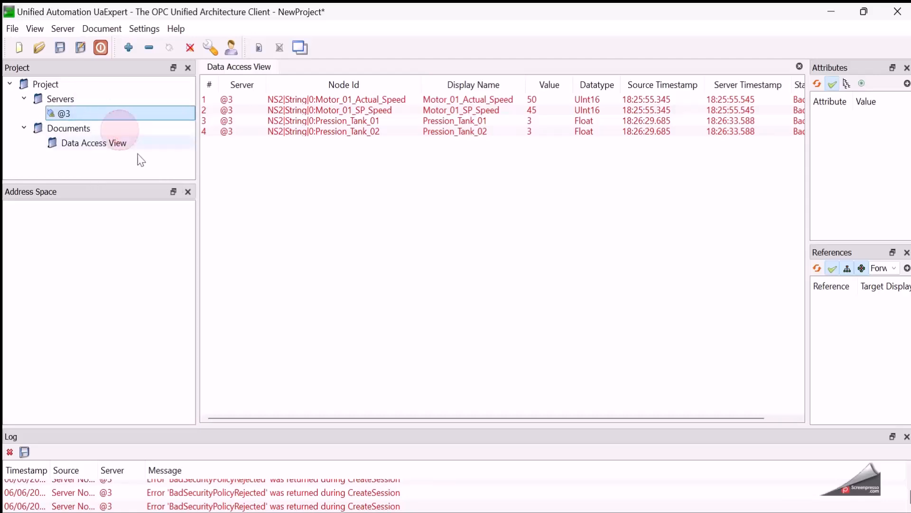
Set the @3 server's security policy to Basic256Sha256 with Sign & Encrypt message security.
right_click(144, 114)
left_click(197, 154)
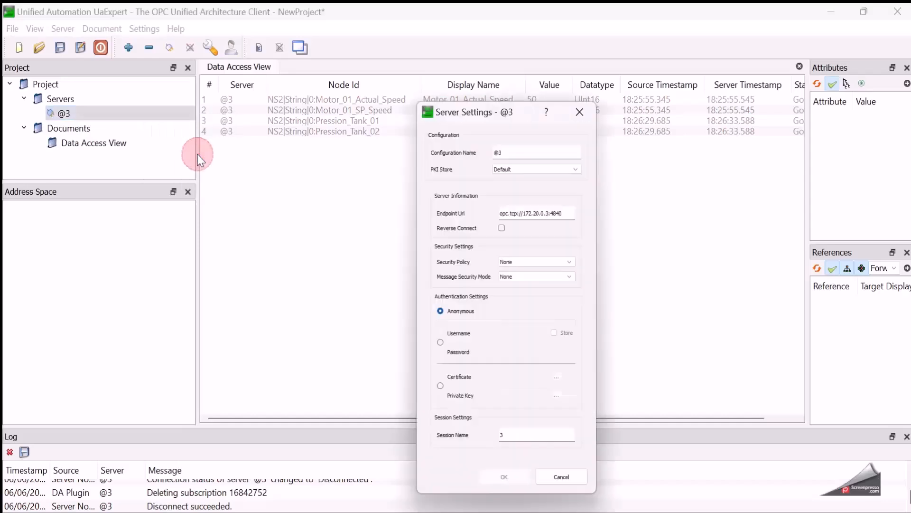
left_click(548, 269)
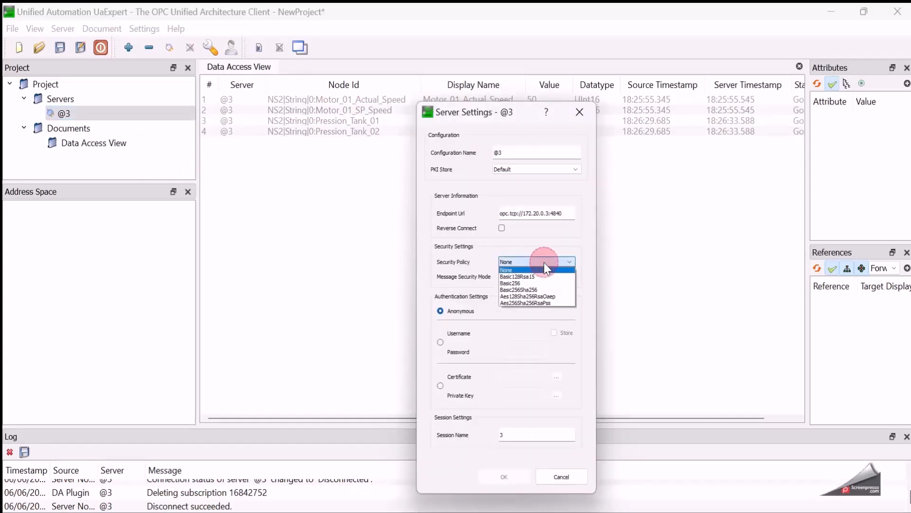
left_click(549, 289)
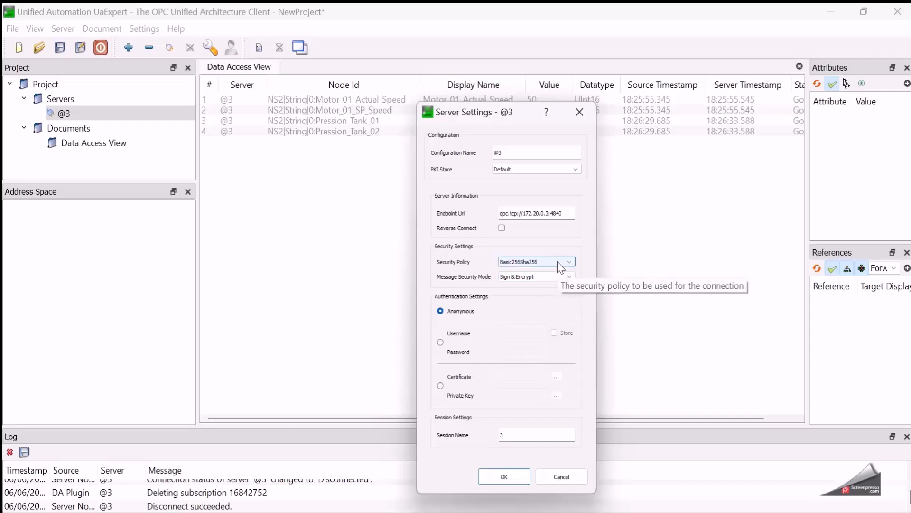
left_click(519, 475)
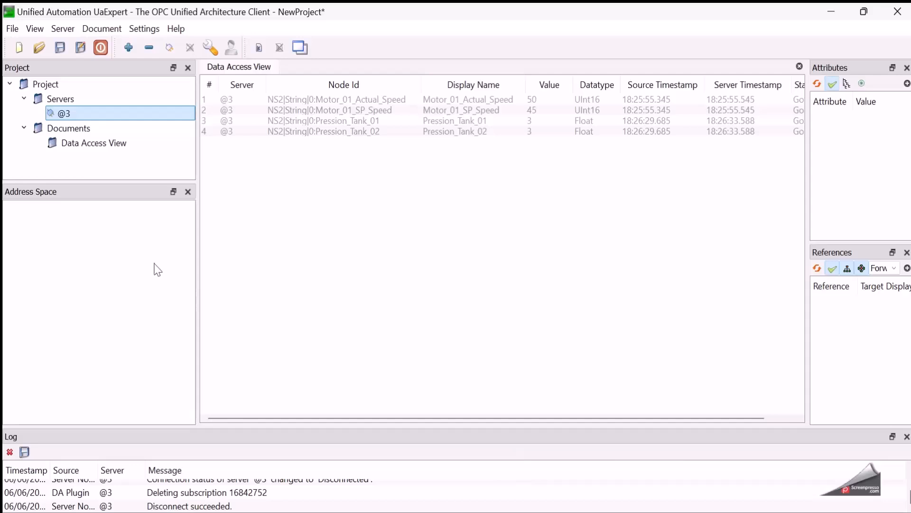
Try to connect to the @3 server, trusting its BMENUA0100 certificate and continuing the validation.
left_click(167, 52)
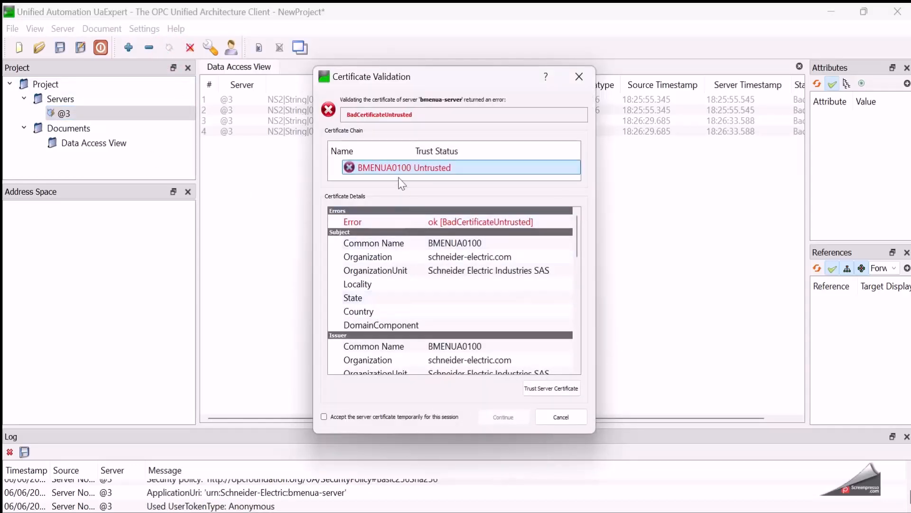
left_click(551, 383)
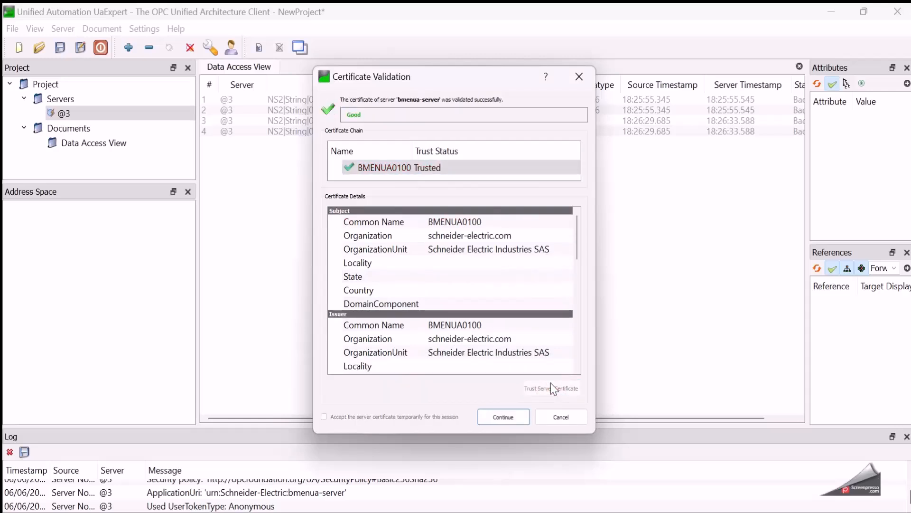
left_click(510, 418)
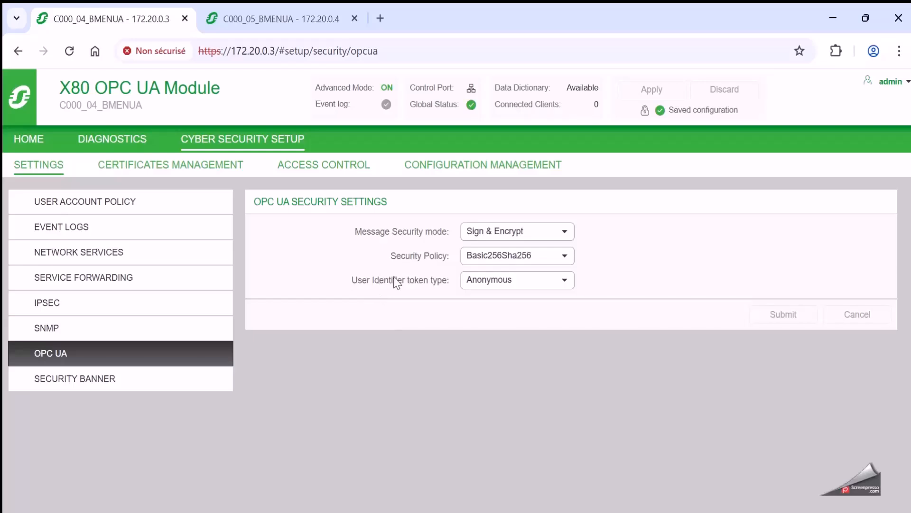
In the browser, examine the module's list of trusted client certificates under certificates management.
left_click(191, 171)
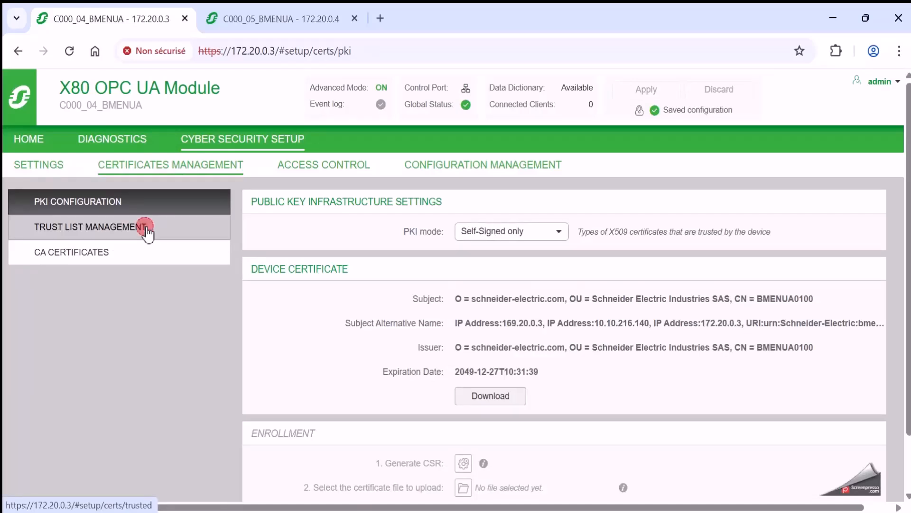
left_click(148, 233)
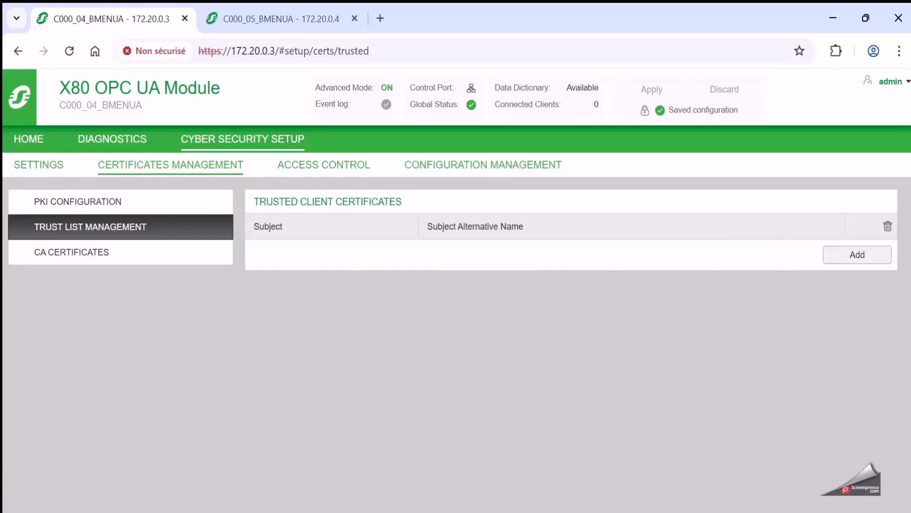
Switch to UaExpert and open the folder location of its application certificate from the certificate manager.
left_click(618, 511)
left_click(145, 28)
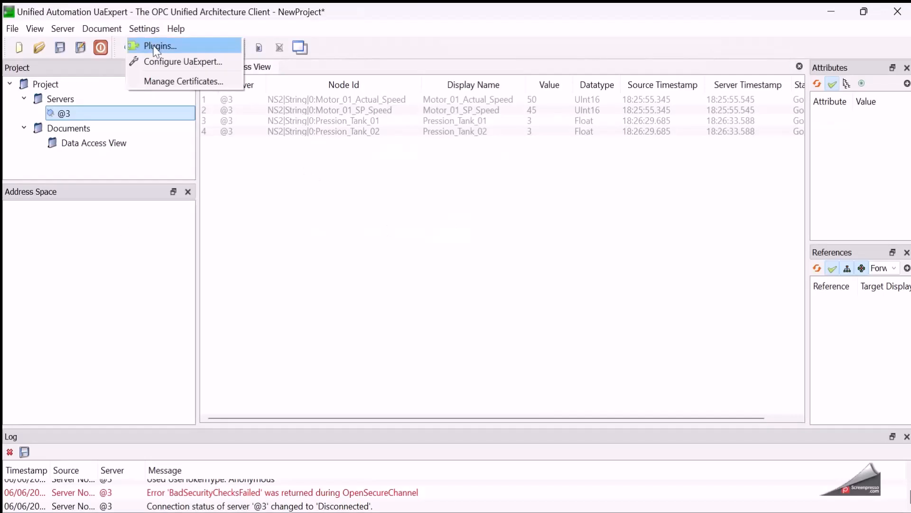
left_click(223, 84)
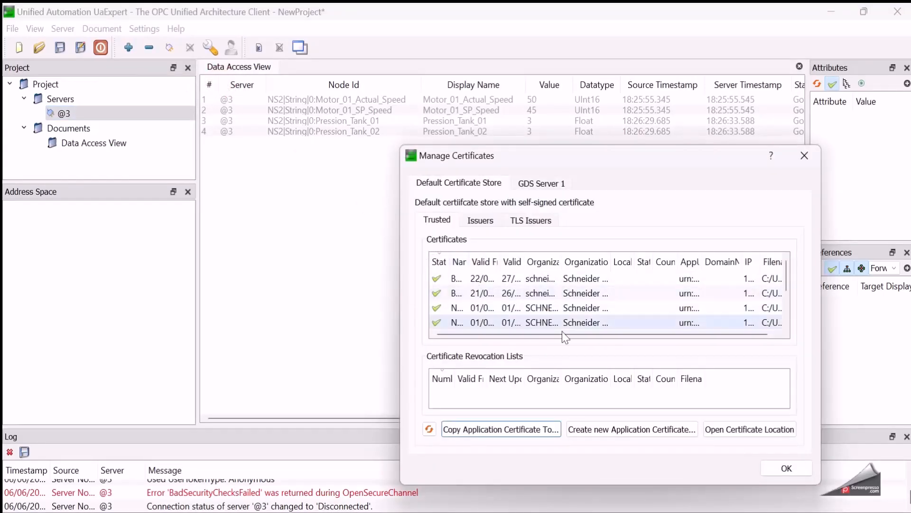
left_click(737, 430)
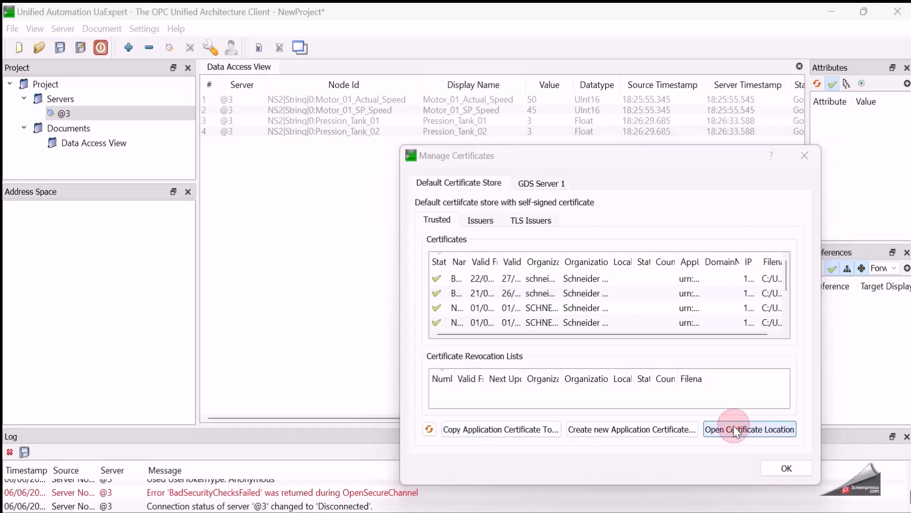
Copy the path of the own certs folder containing uaexpert.der and close the folder window.
left_click(398, 232)
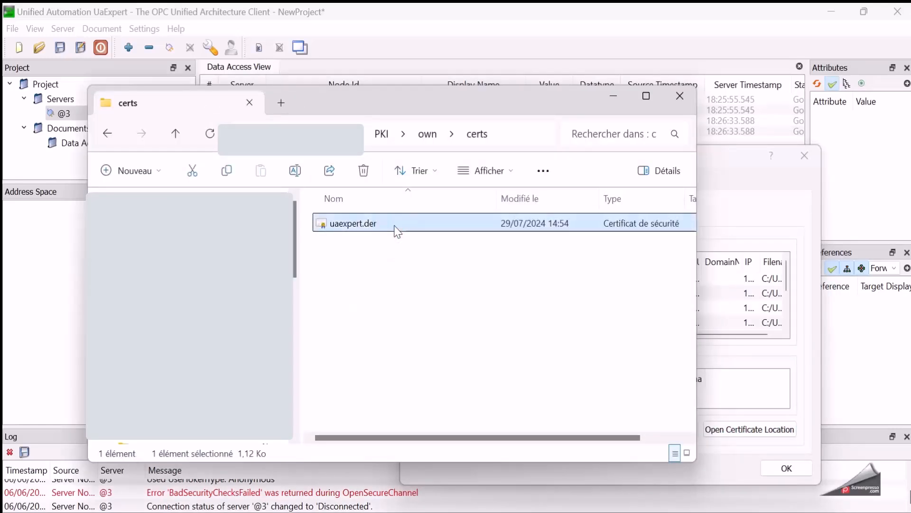
left_click(513, 138)
right_click(514, 139)
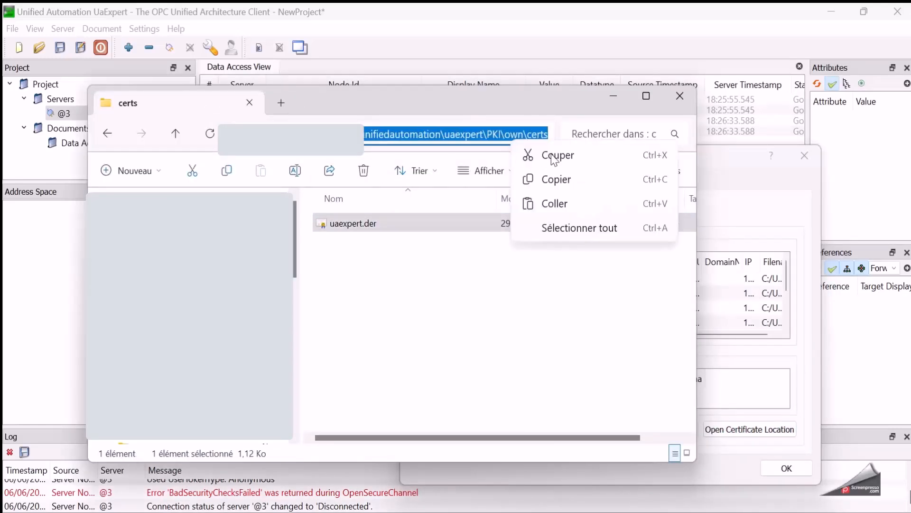
left_click(573, 180)
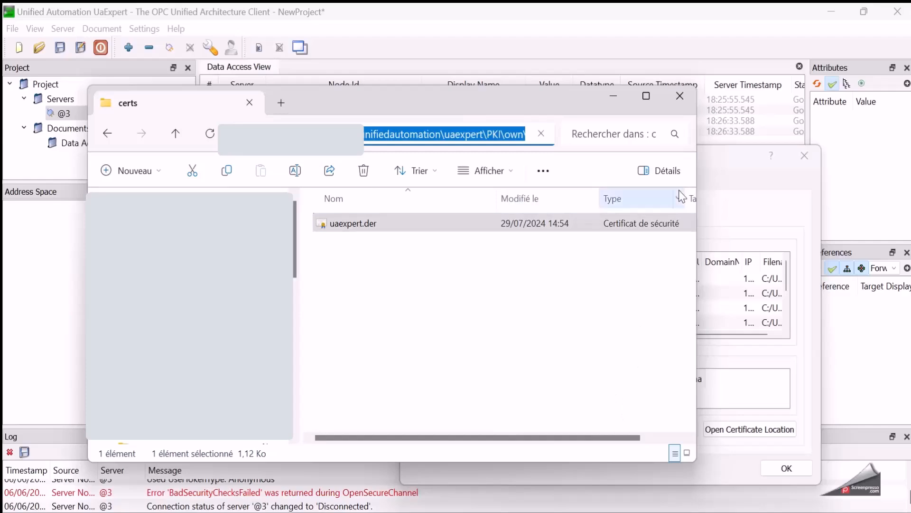
left_click(684, 103)
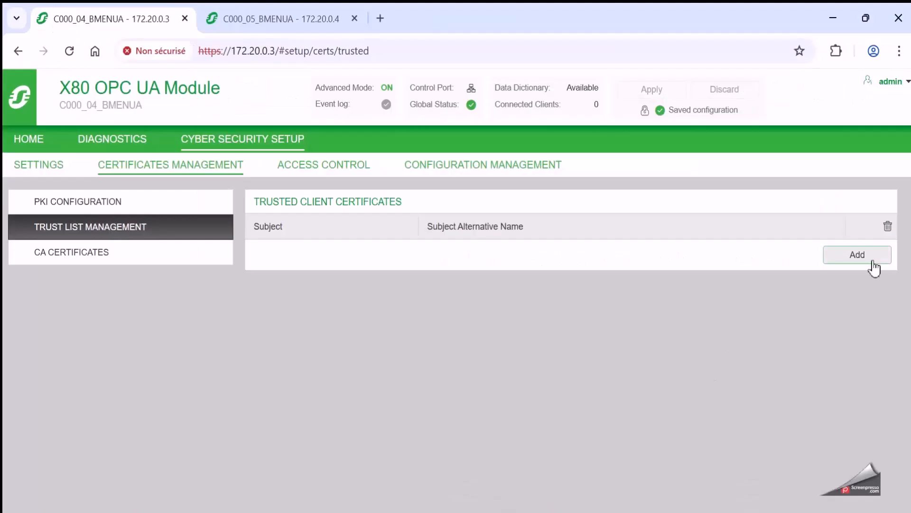
In the module's web page, add uaexpert.der from the copied folder path to the trusted client certificates and submit it.
left_click(871, 260)
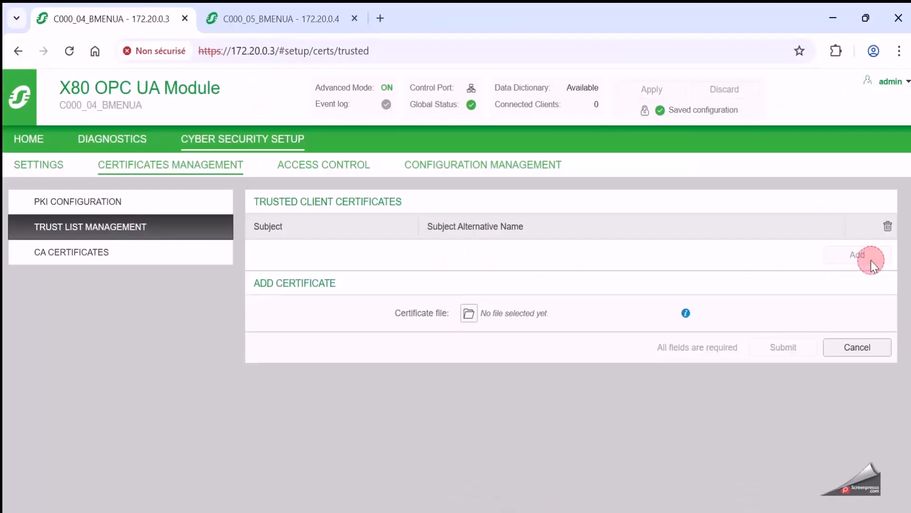
left_click(469, 313)
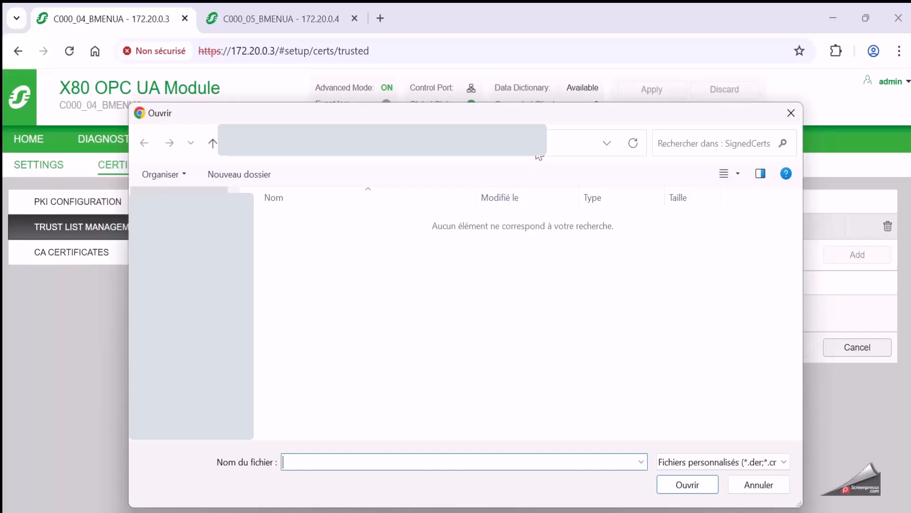
left_click(549, 145)
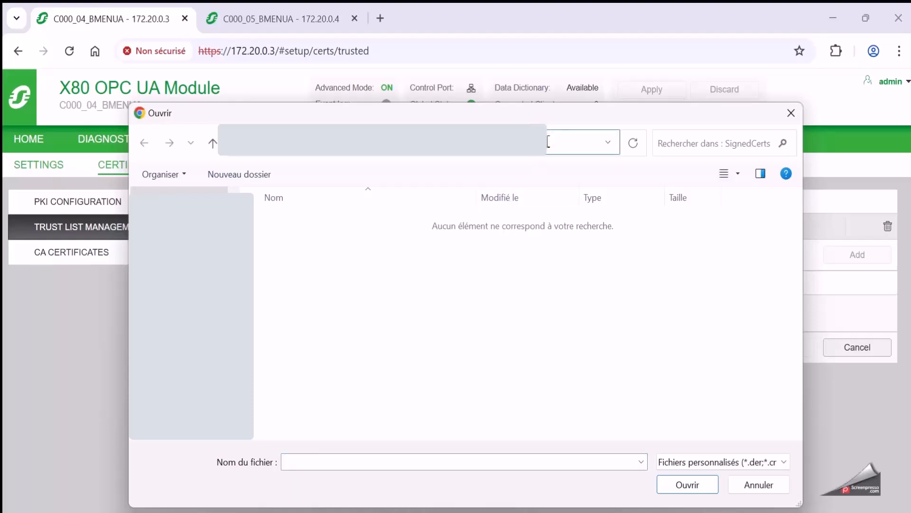
key("ctrl+v")
key("Return")
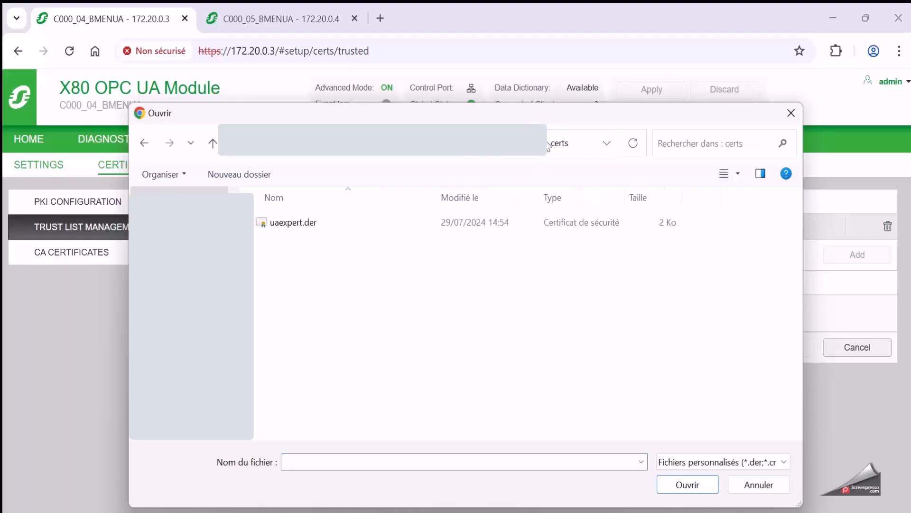
left_click(285, 219)
left_click(687, 484)
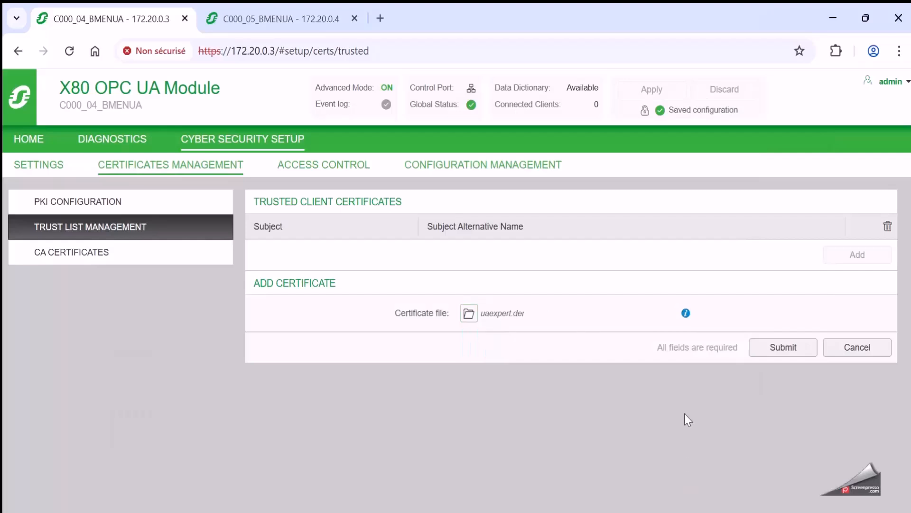
left_click(783, 347)
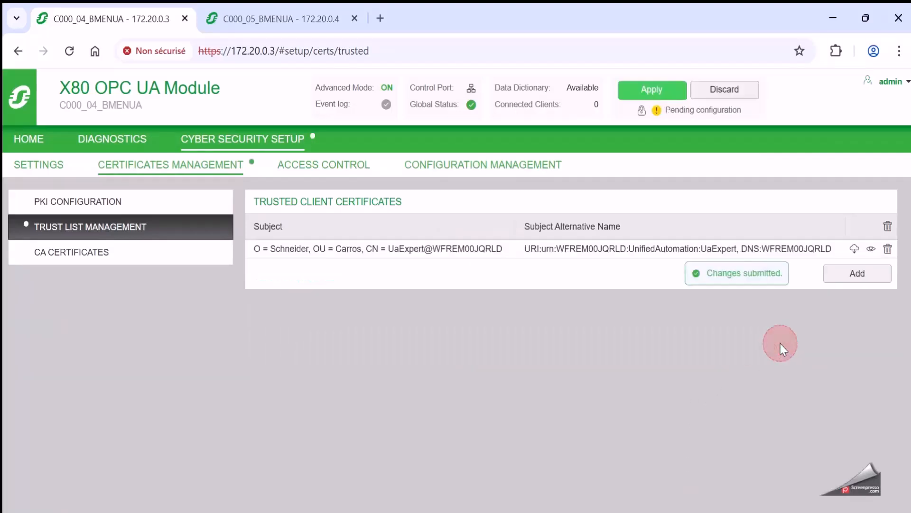
Apply the module's pending cyber security configuration and confirm the change.
left_click(640, 90)
left_click(501, 347)
left_click(555, 336)
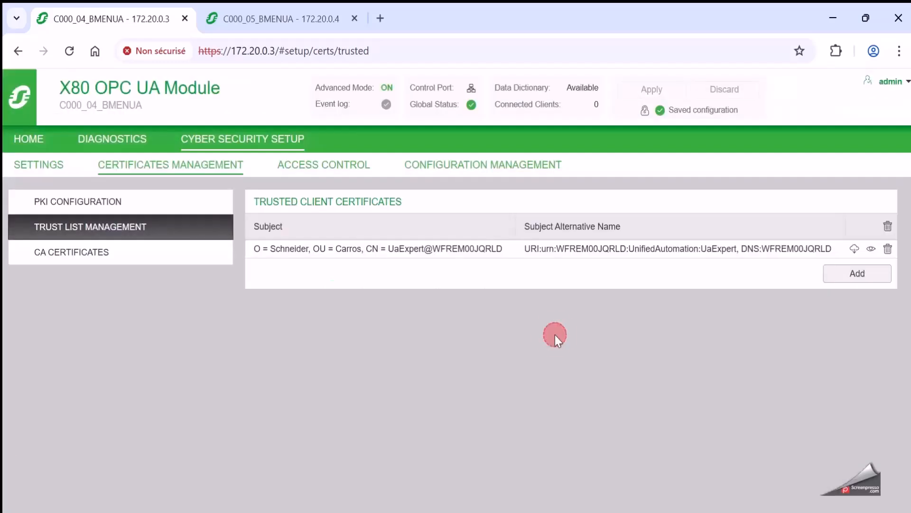
Switch to UaExpert, connect to the @3 server, and display the attributes and references of the ePAC:Conf-01 folder.
left_click(618, 512)
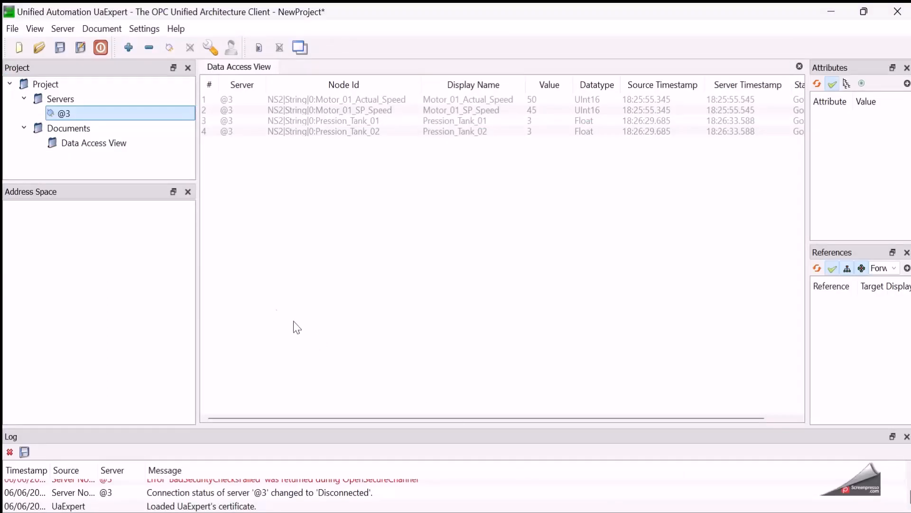
left_click(170, 48)
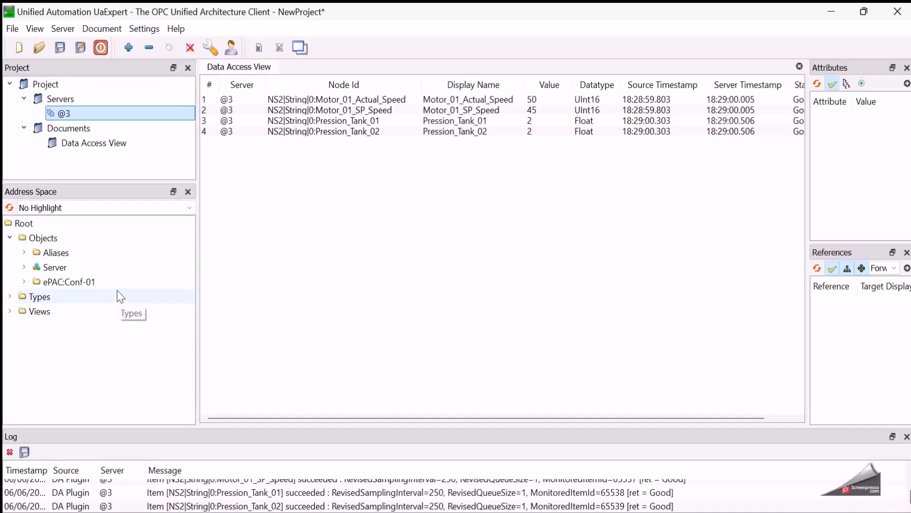
left_click(117, 283)
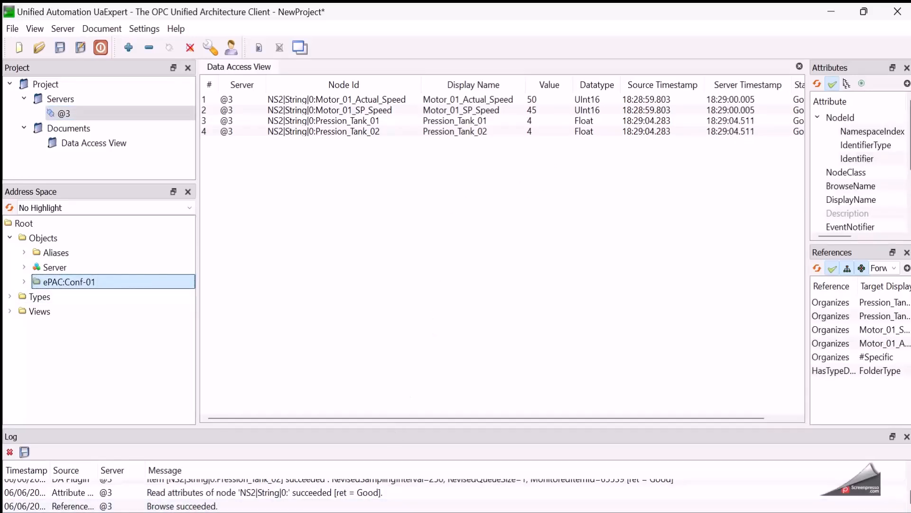
left_click(401, 511)
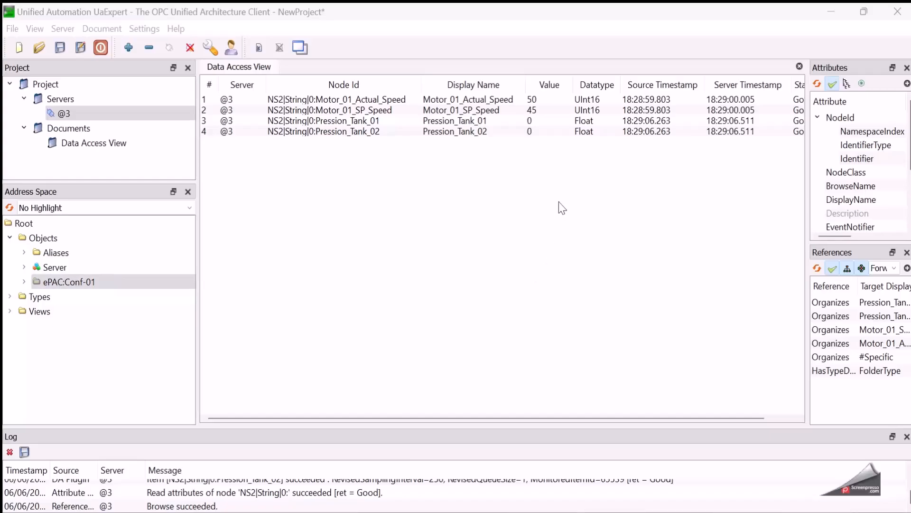